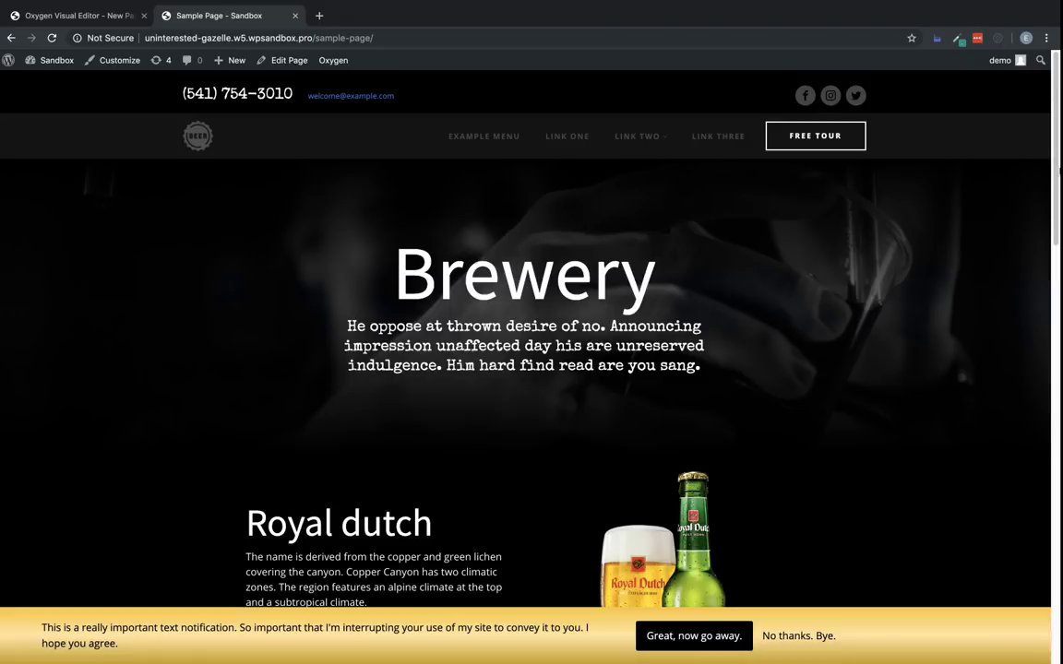
- Reload the Sample Page and dismiss the yellow notification bar with 'Great, now go away.'
{"action": "left_click", "coordinate": [52, 38]}
{"action": "left_click", "coordinate": [693, 636]}
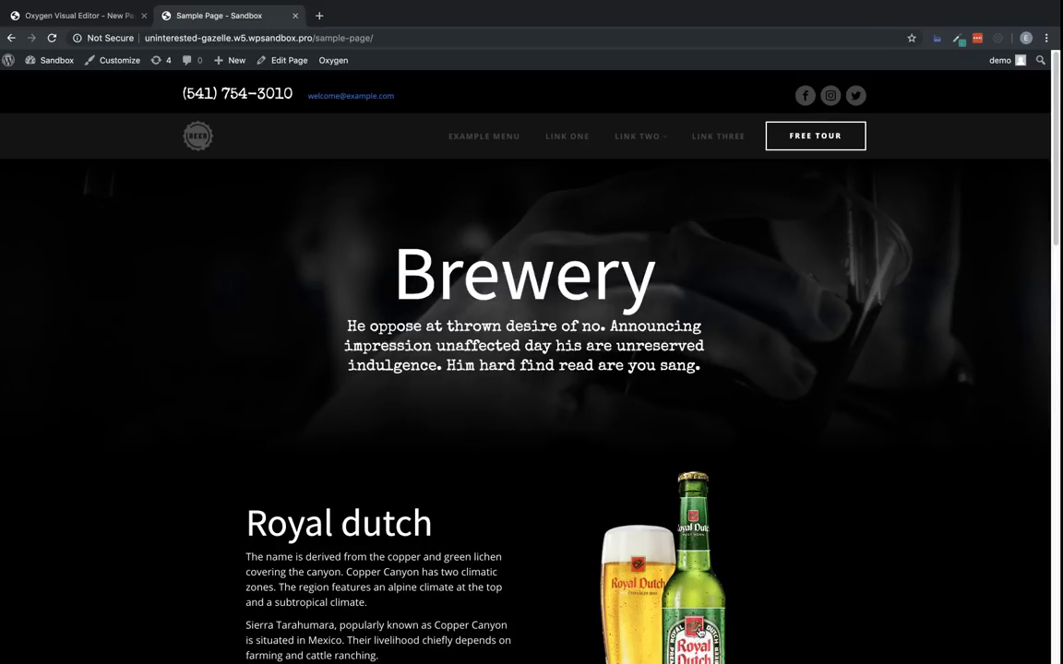
- In the Oxygen editor, add a Helpers > Modal element and set in-editor behavior to Live preview
{"action": "left_click", "coordinate": [74, 16]}
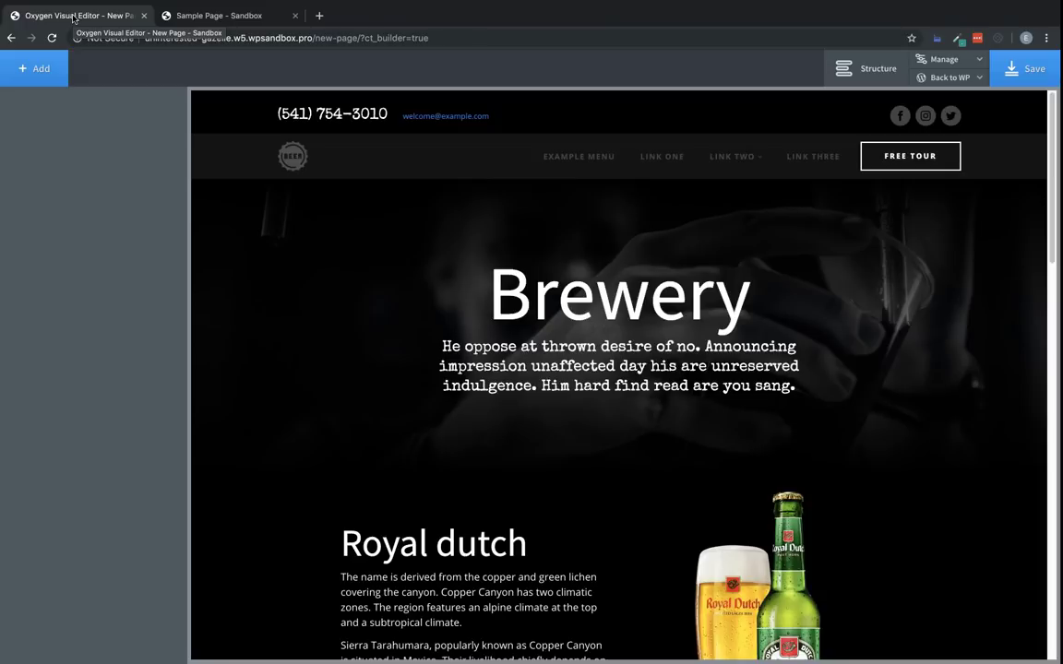
{"action": "left_click", "coordinate": [38, 66]}
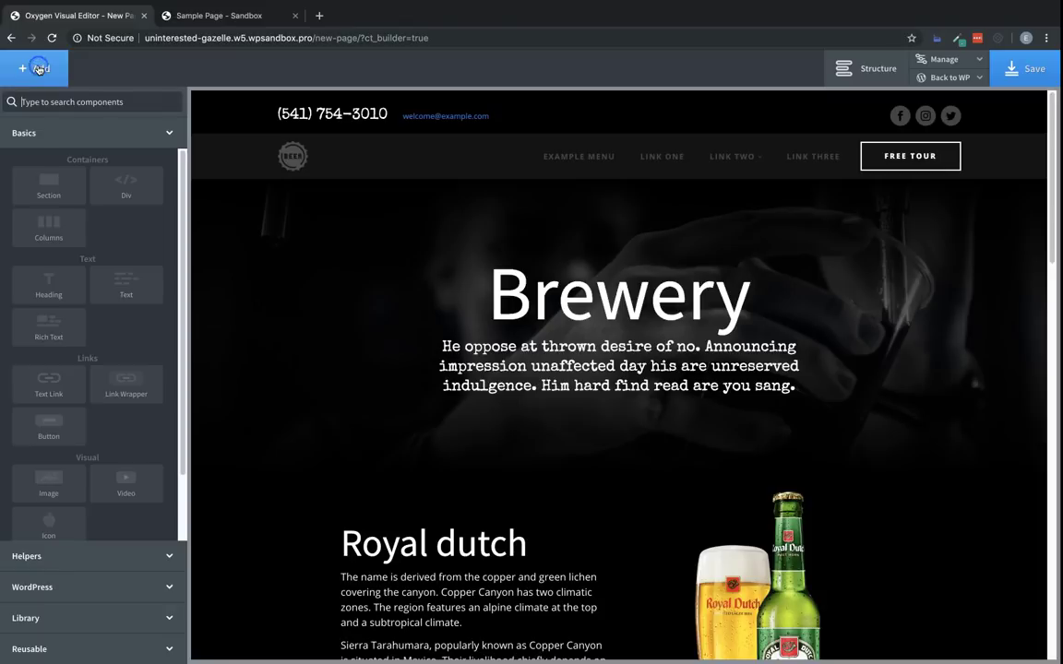
{"action": "left_click", "coordinate": [108, 562]}
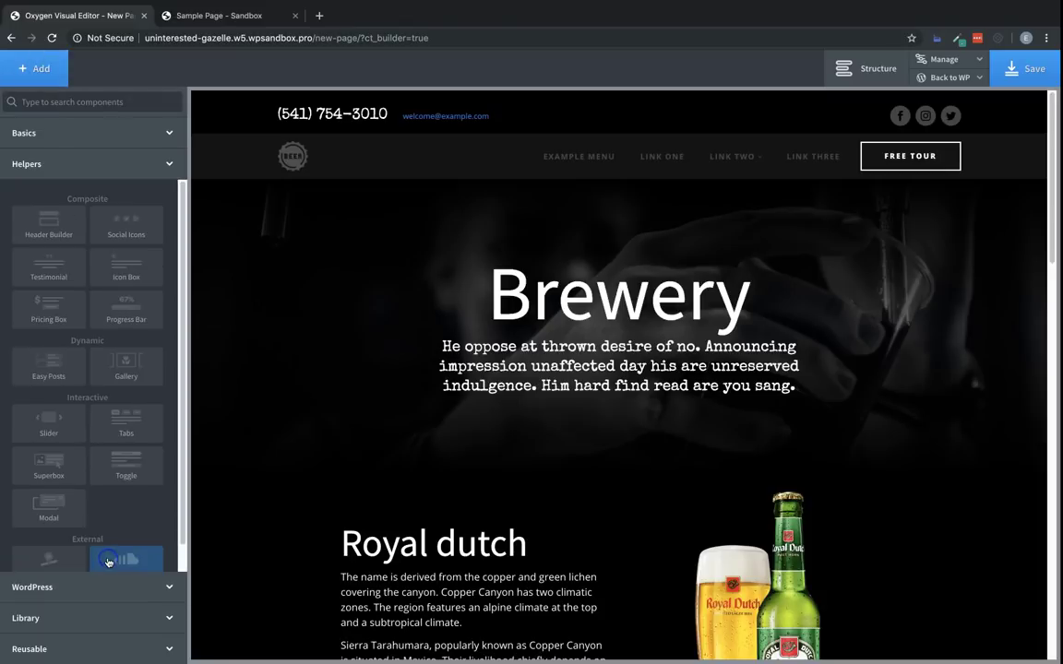
{"action": "left_click", "coordinate": [50, 510]}
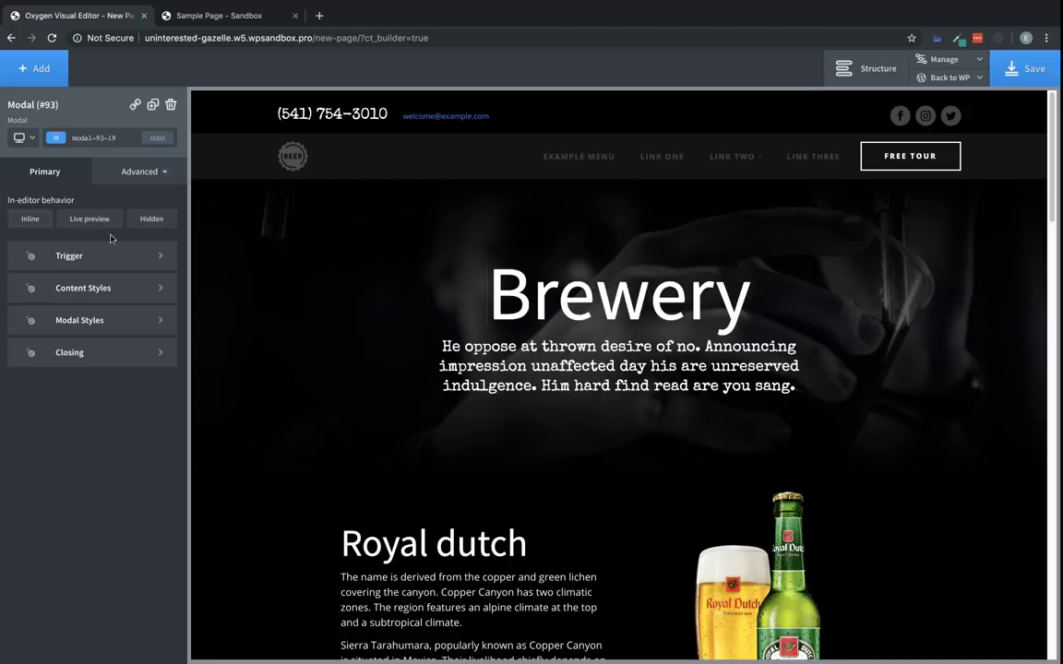
{"action": "left_click", "coordinate": [81, 221]}
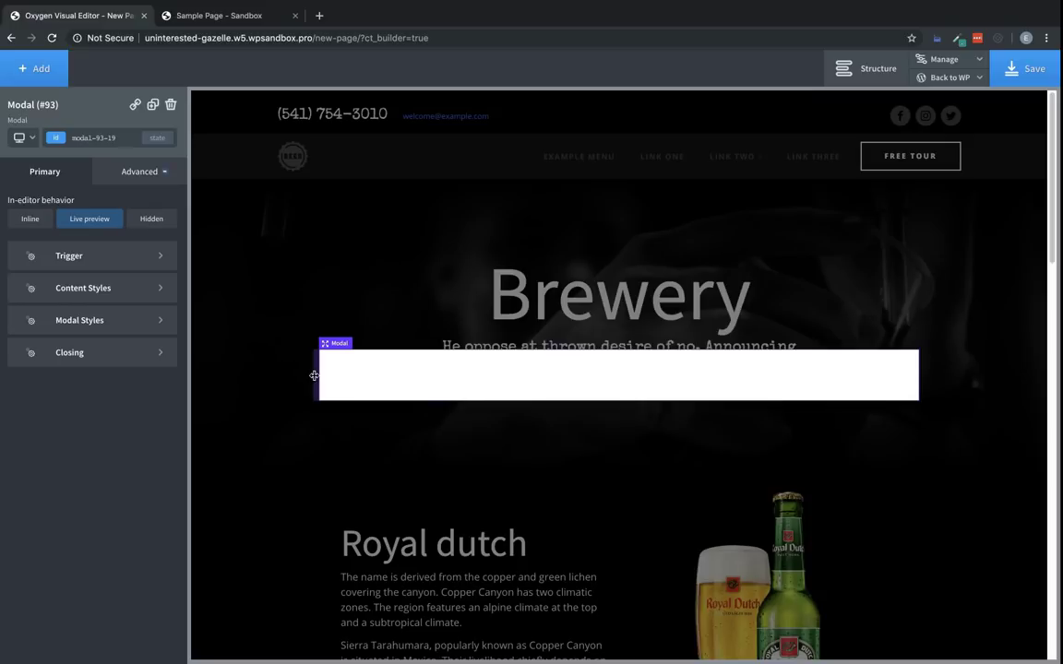
- Change the modal trigger's Open Modal After delay from 5 to 1 second
{"action": "left_click", "coordinate": [124, 255]}
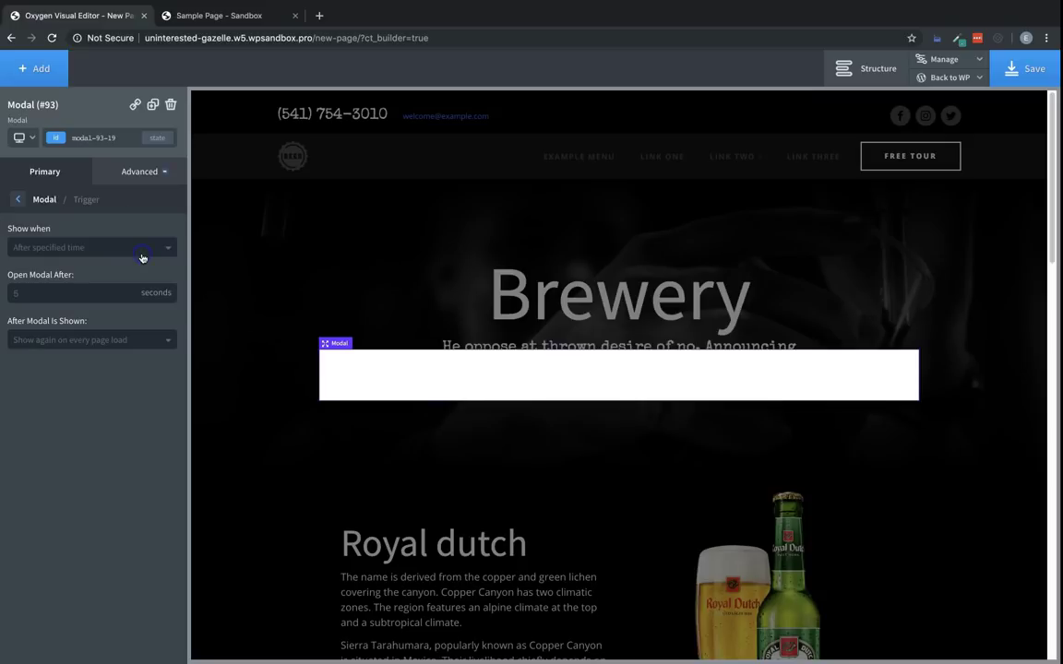
{"action": "double_click", "coordinate": [34, 291]}
{"action": "type", "text": "0"}
{"action": "key", "text": "BackSpace"}
{"action": "type", "text": "1"}
{"action": "left_click", "coordinate": [105, 341]}
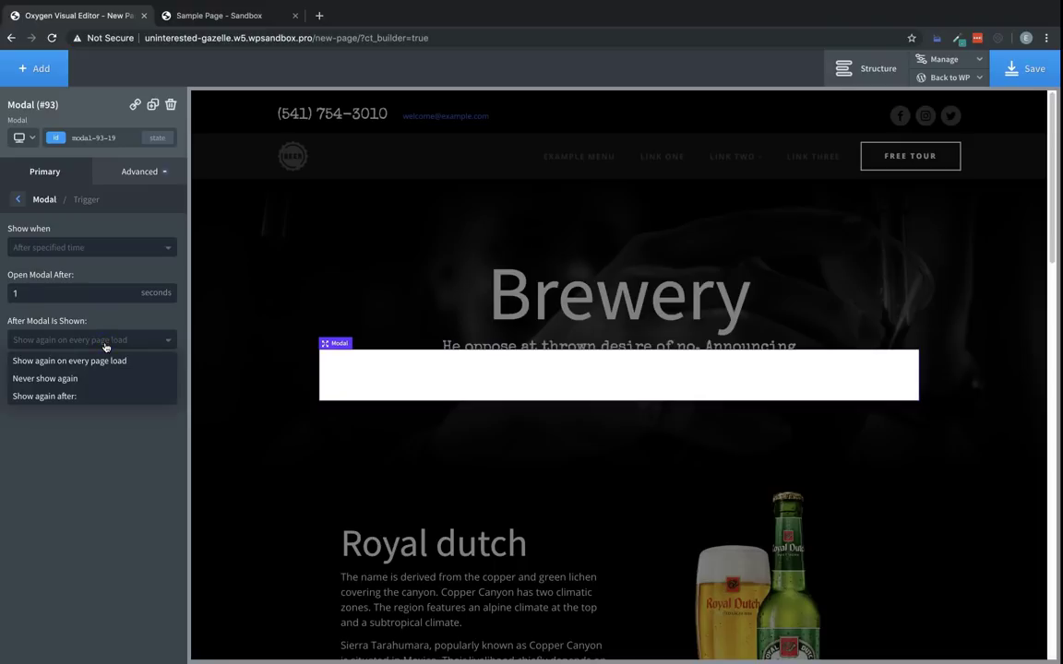
{"action": "left_click", "coordinate": [105, 343]}
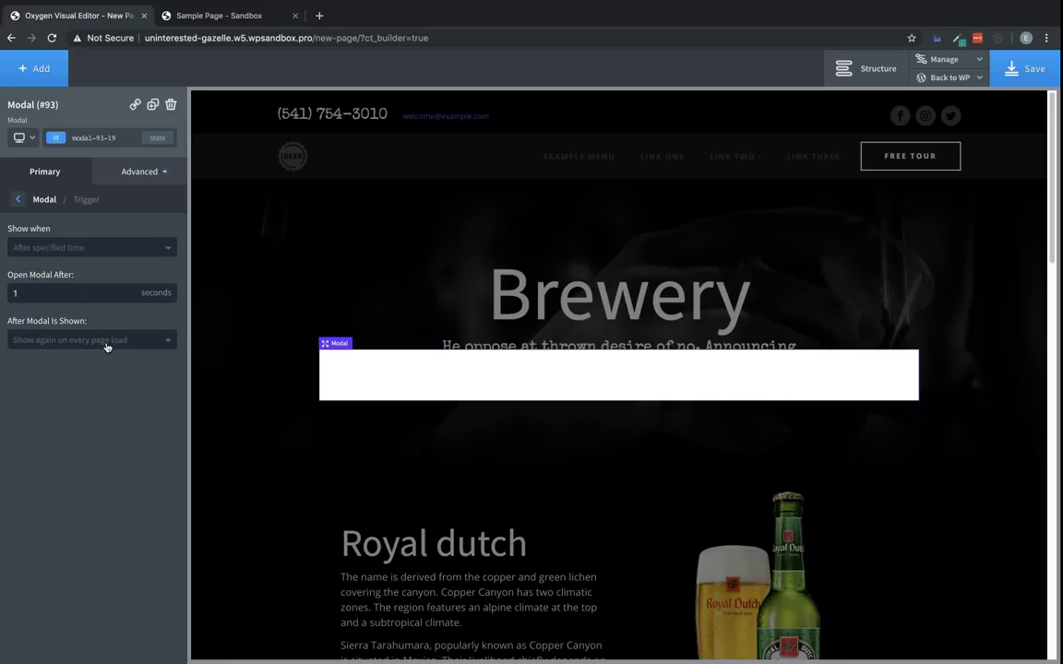
- Set the modal's Content Styles background colour to yellow #eacf1c
{"action": "left_click", "coordinate": [20, 200]}
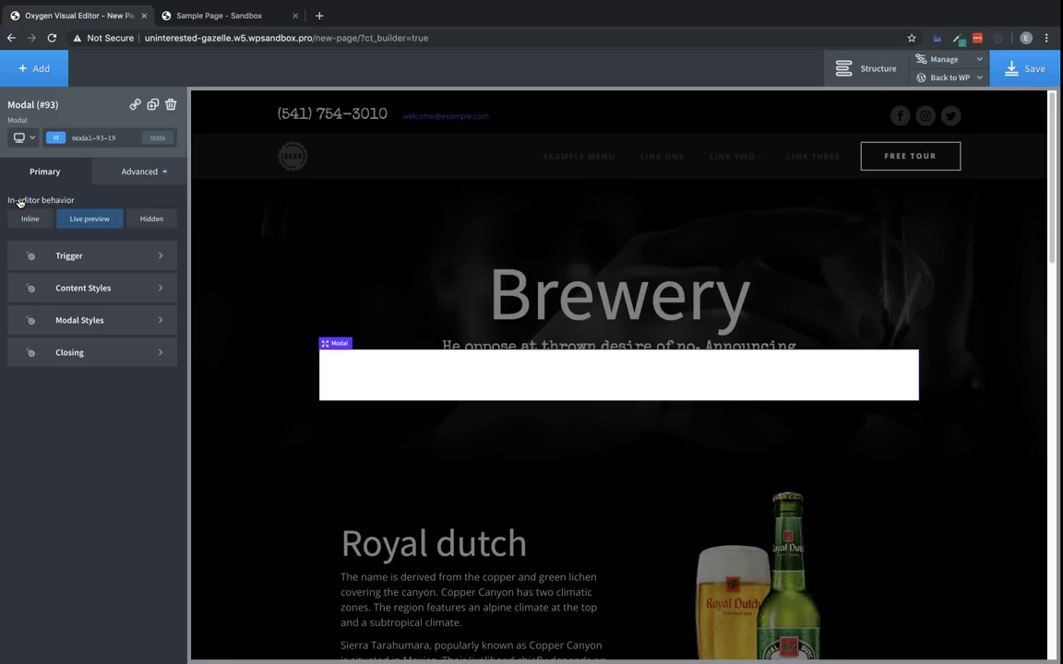
{"action": "left_click", "coordinate": [103, 287]}
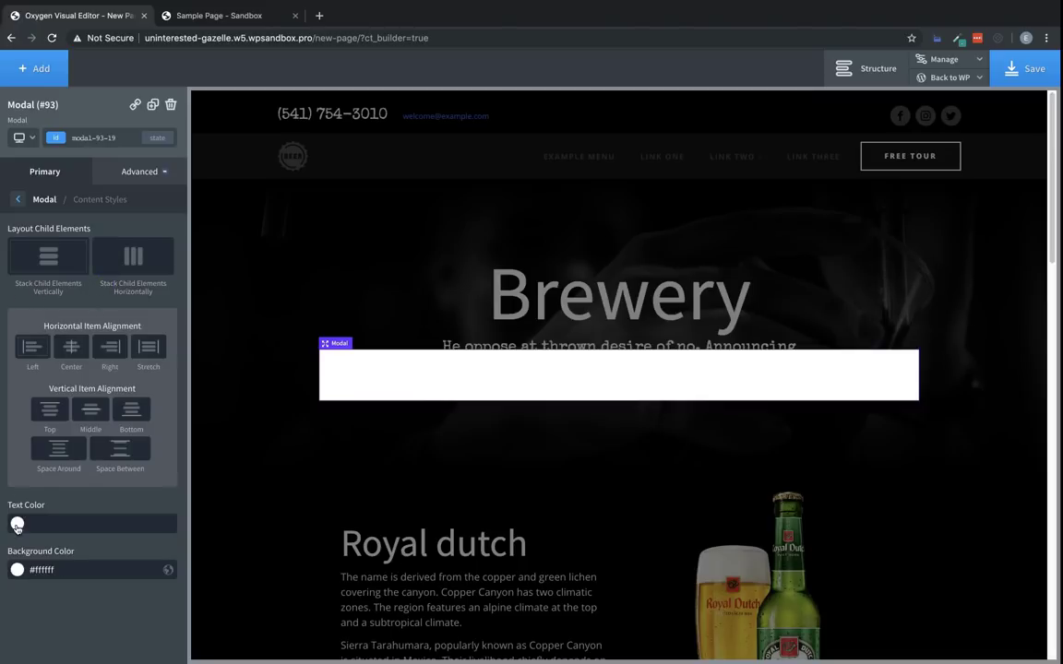
{"action": "left_click", "coordinate": [16, 571]}
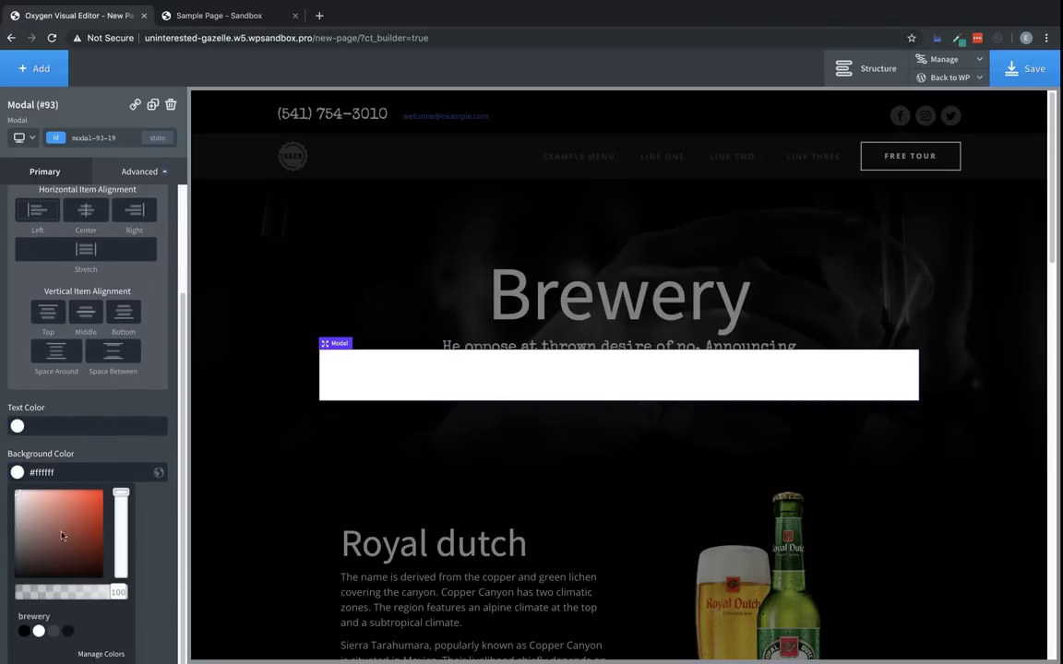
{"action": "left_click_drag", "start_coordinate": [62, 536], "coordinate": [120, 503]}
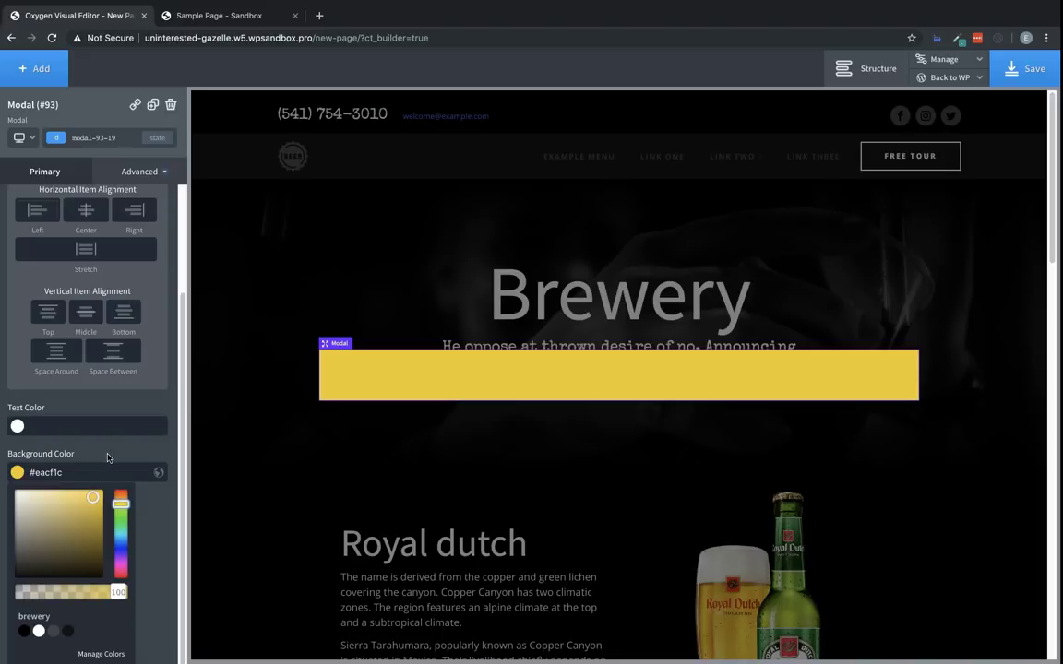
{"action": "left_click", "coordinate": [114, 373]}
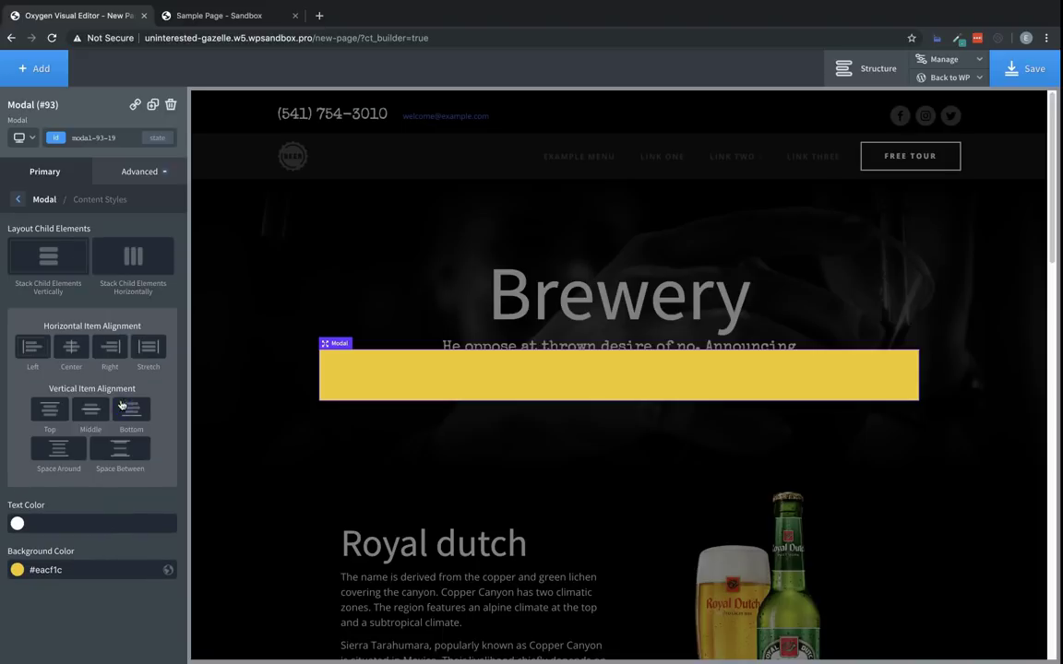
{"action": "left_click", "coordinate": [20, 201]}
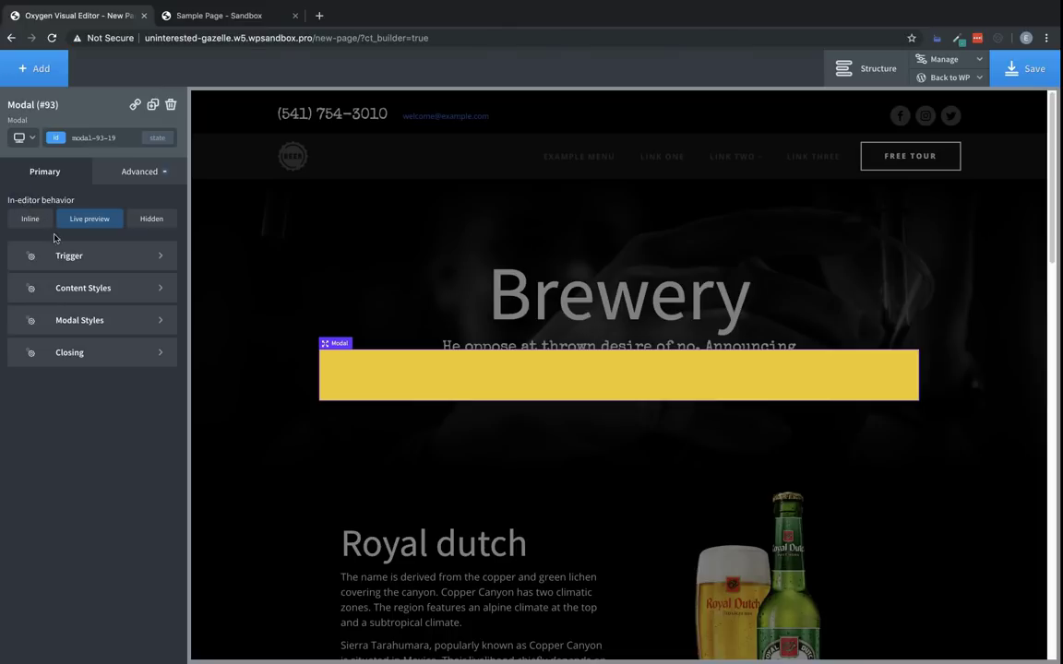
- Set modal width to 100, make the backdrop colour fully transparent, and position it bottom-centre
{"action": "left_click", "coordinate": [93, 319]}
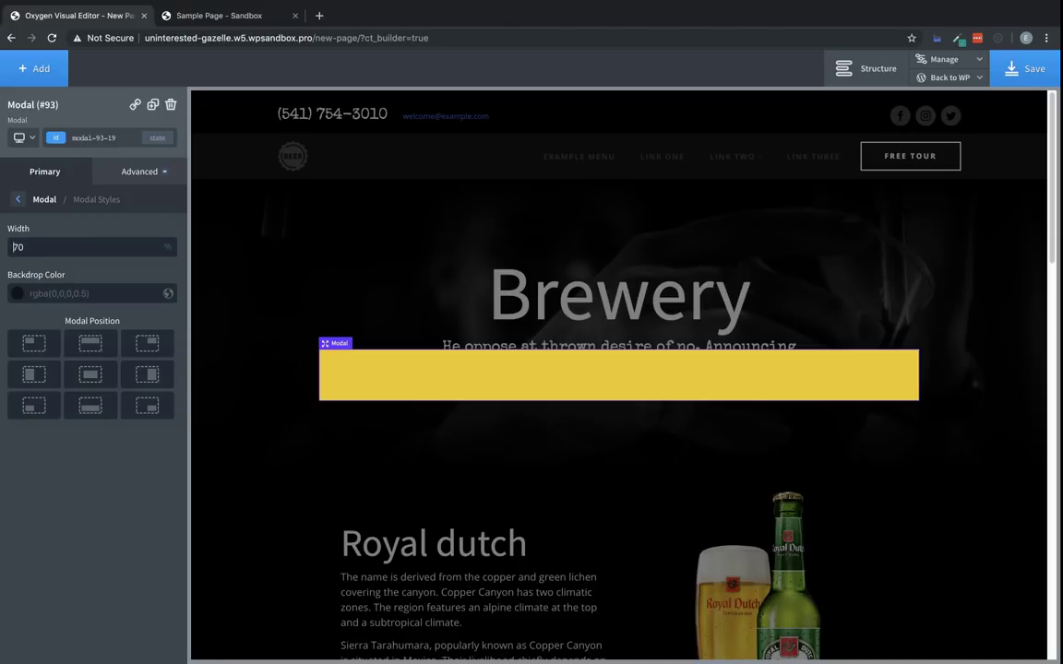
{"action": "left_click_drag", "start_coordinate": [38, 246], "coordinate": [8, 245]}
{"action": "type", "text": "100"}
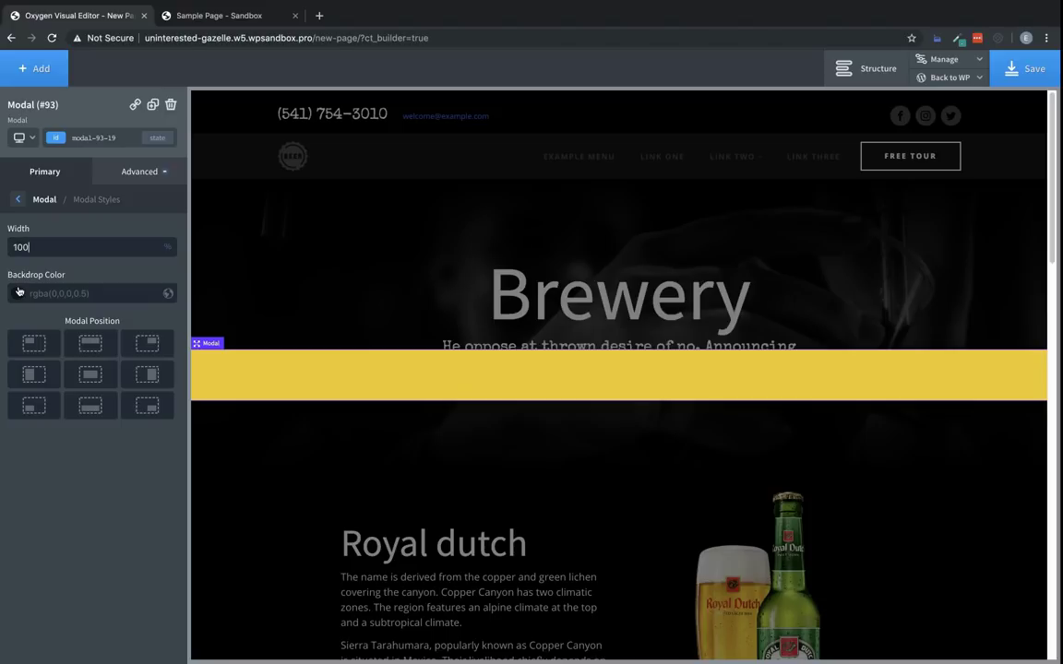
{"action": "left_click", "coordinate": [46, 293]}
{"action": "left_click_drag", "start_coordinate": [70, 412], "coordinate": [21, 413]}
{"action": "left_click", "coordinate": [64, 461]}
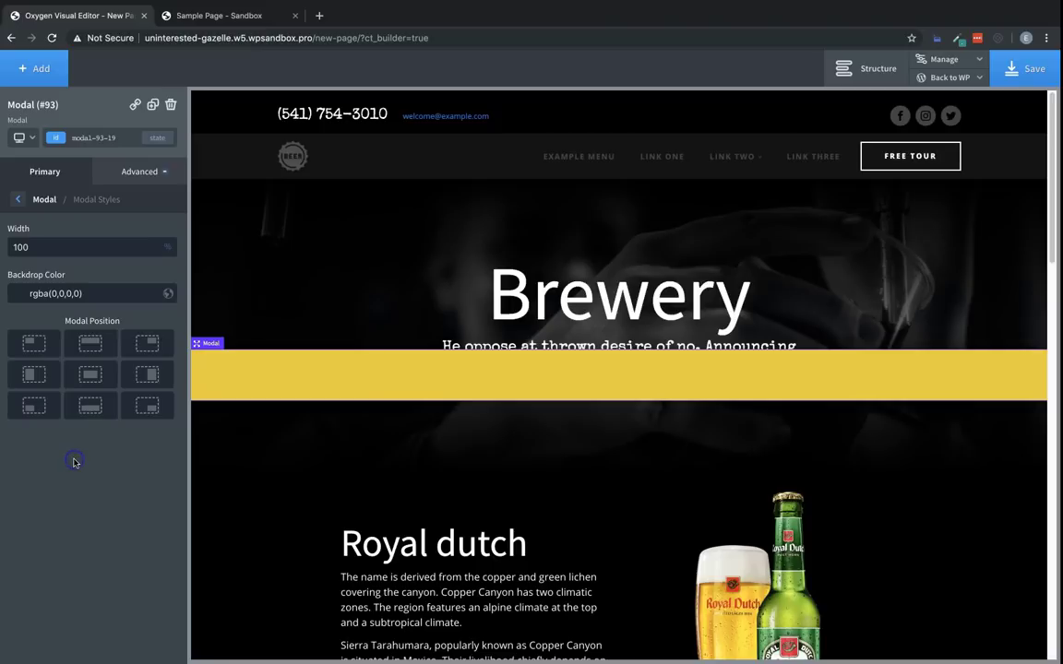
{"action": "left_click", "coordinate": [89, 409]}
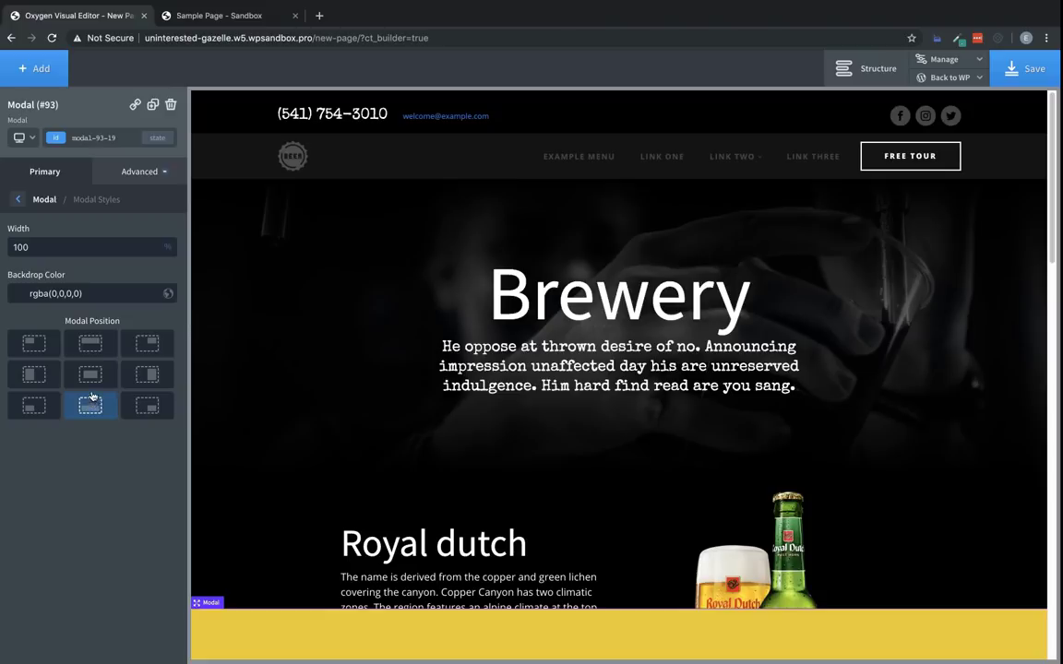
- In Closing settings, set Close on ESC key and Close Modal On Backdrop Click to No
{"action": "left_click", "coordinate": [19, 200]}
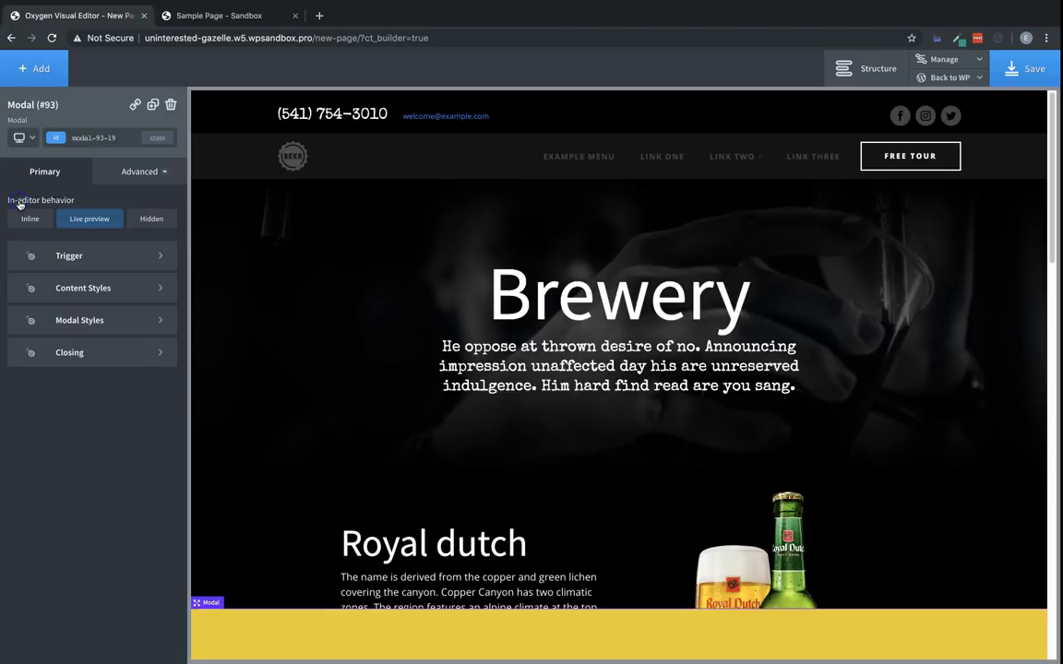
{"action": "left_click", "coordinate": [83, 353]}
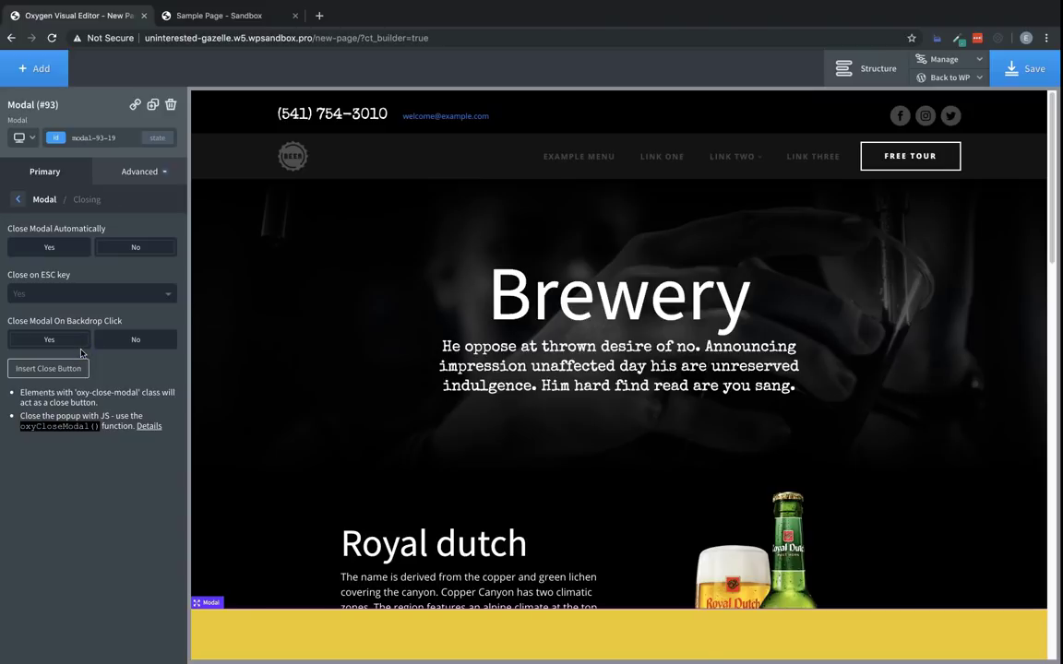
{"action": "left_click", "coordinate": [41, 295]}
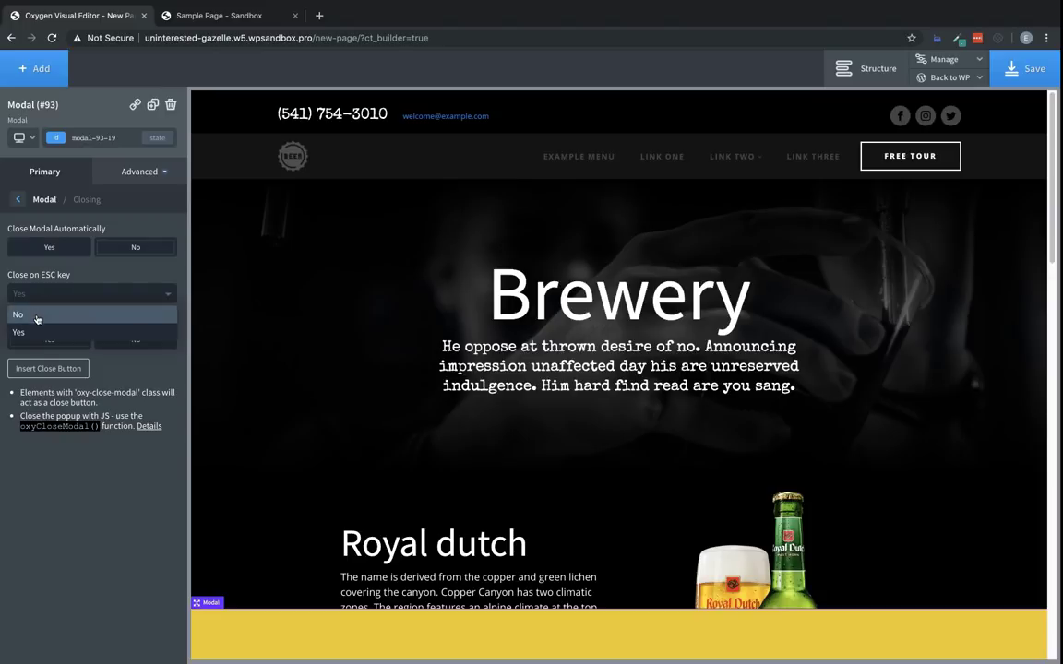
{"action": "left_click", "coordinate": [27, 314]}
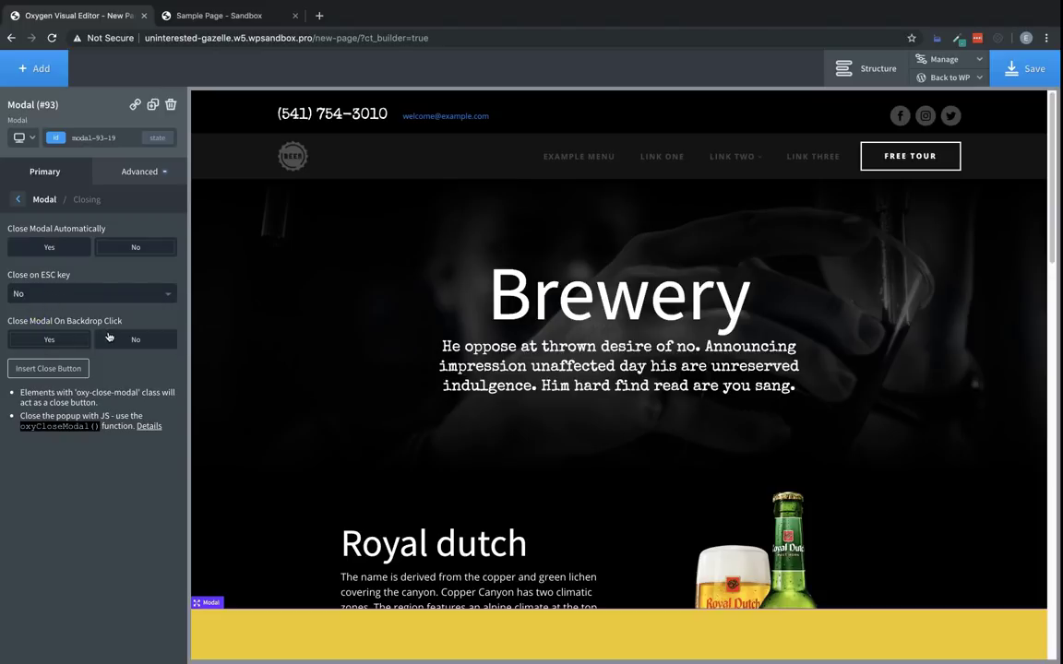
{"action": "left_click", "coordinate": [145, 342]}
- Add a Basics > Columns element inside the modal and choose the 60/40 layout
{"action": "left_click", "coordinate": [40, 69]}
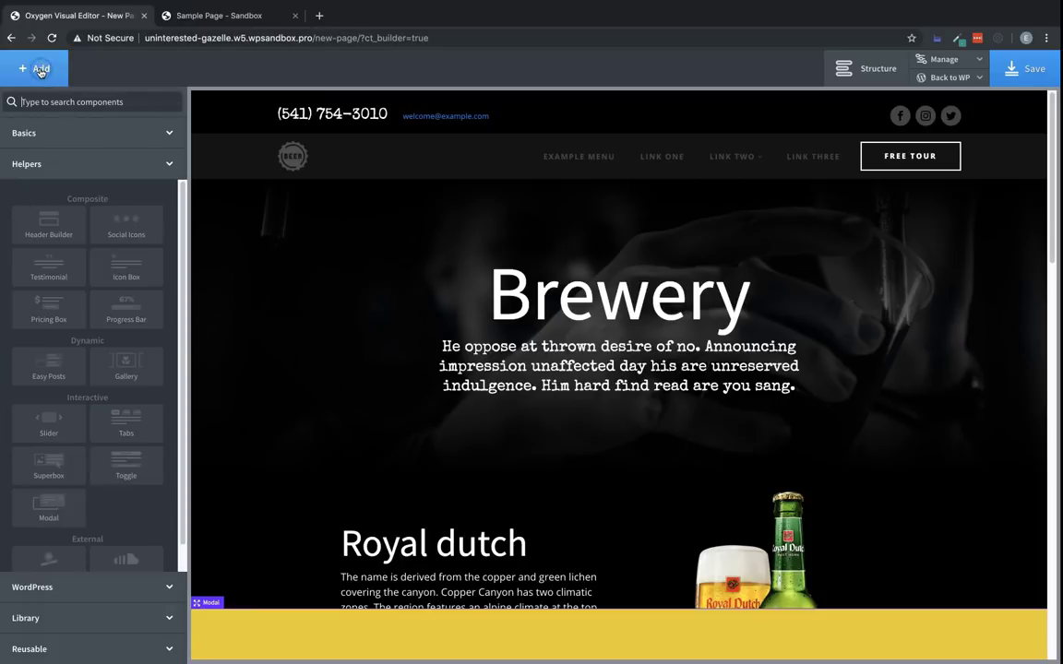
{"action": "left_click", "coordinate": [61, 132]}
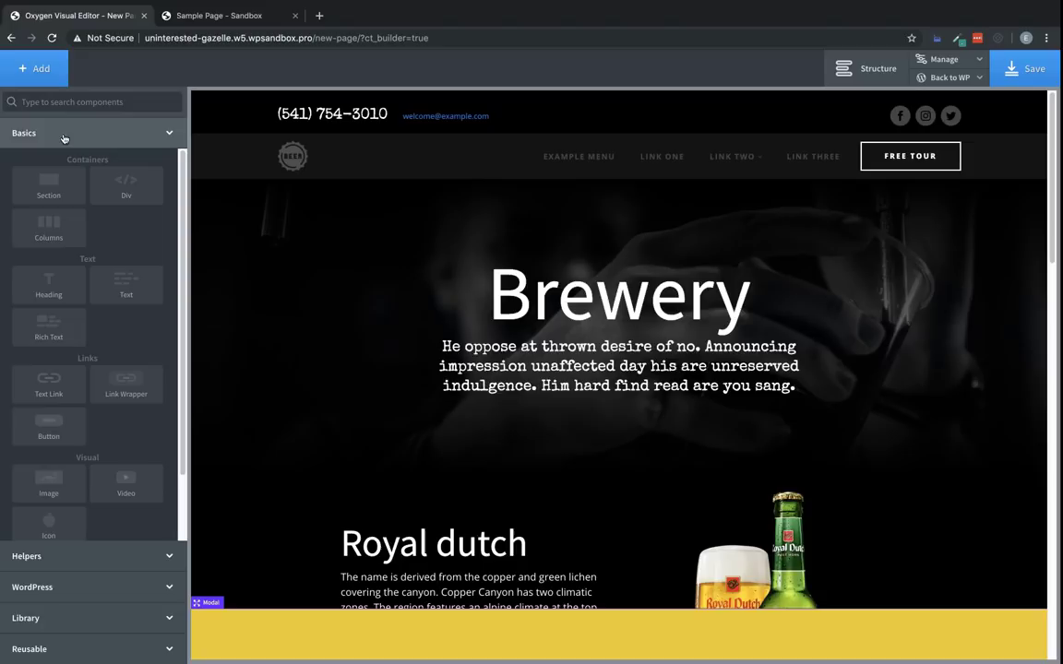
{"action": "left_click", "coordinate": [47, 222]}
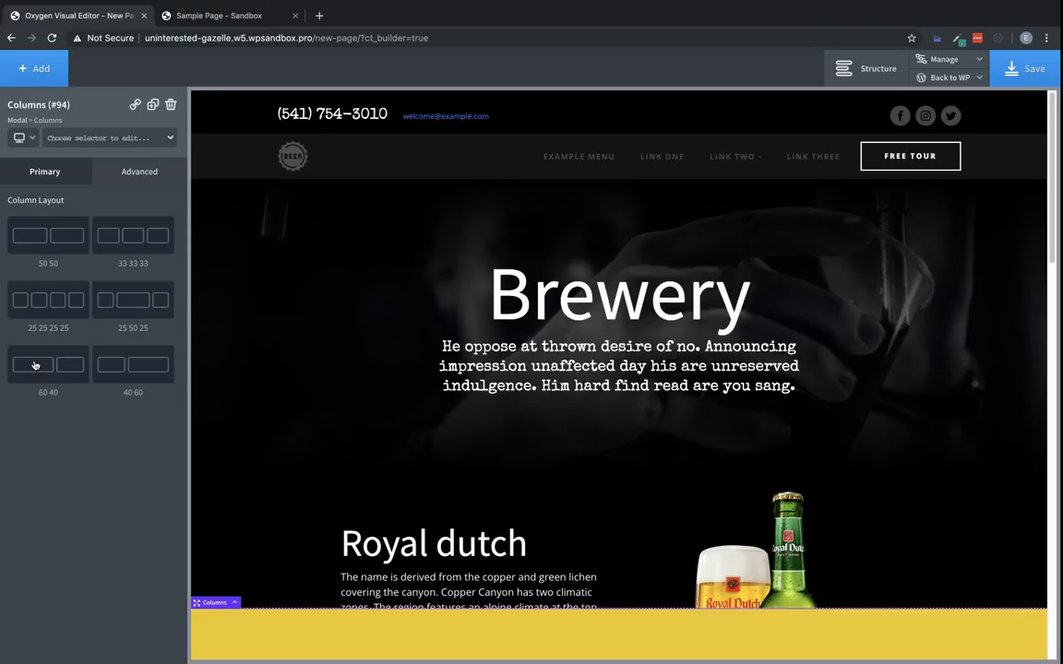
{"action": "left_click", "coordinate": [34, 364]}
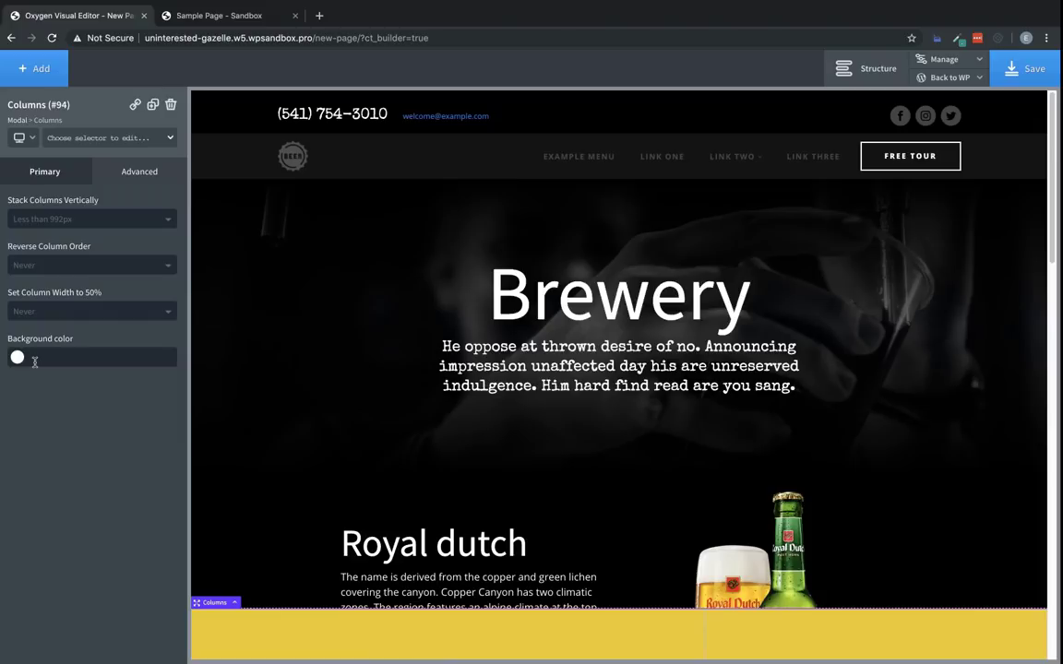
- Add a text block to the left column reading 'Hello. Welcome to the site. Please agree to the terms linked below or leave now.'
{"action": "left_click", "coordinate": [448, 636]}
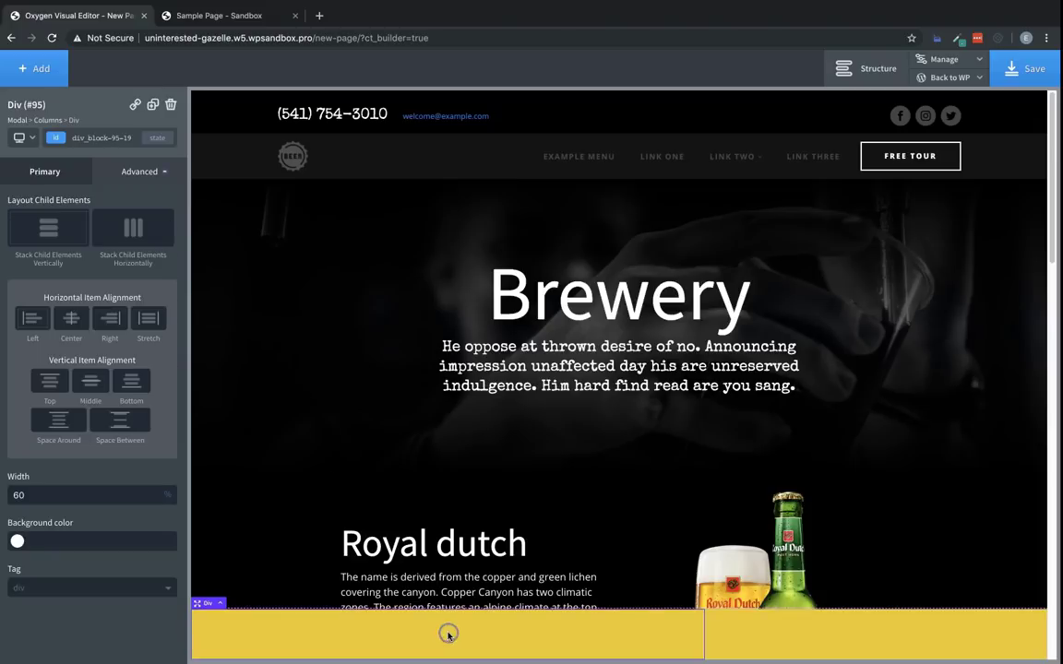
{"action": "left_click", "coordinate": [35, 67]}
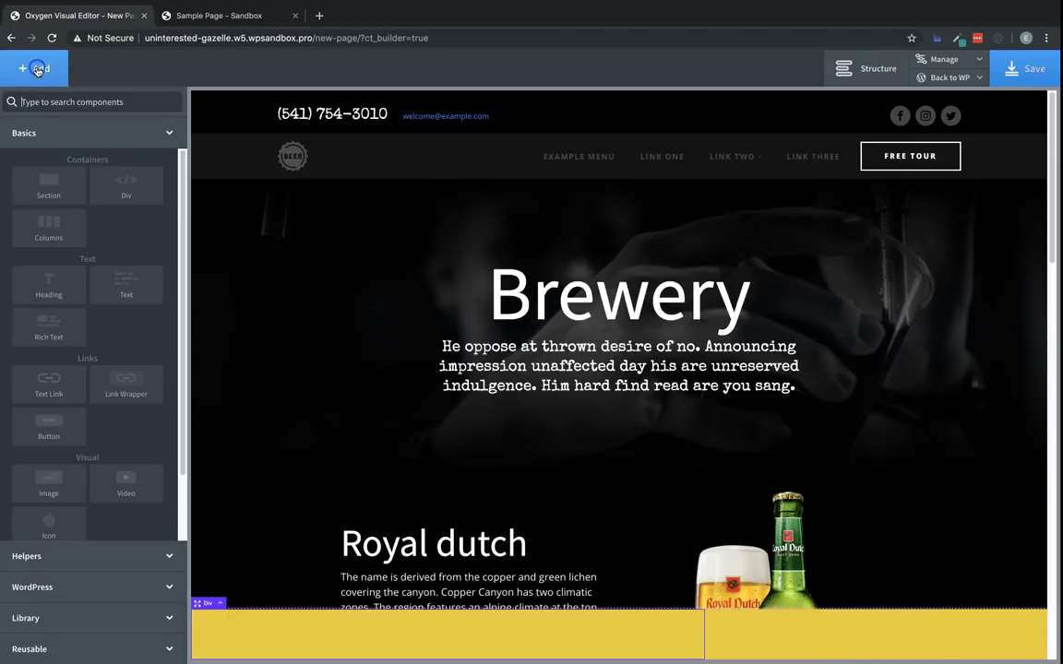
{"action": "left_click", "coordinate": [147, 293]}
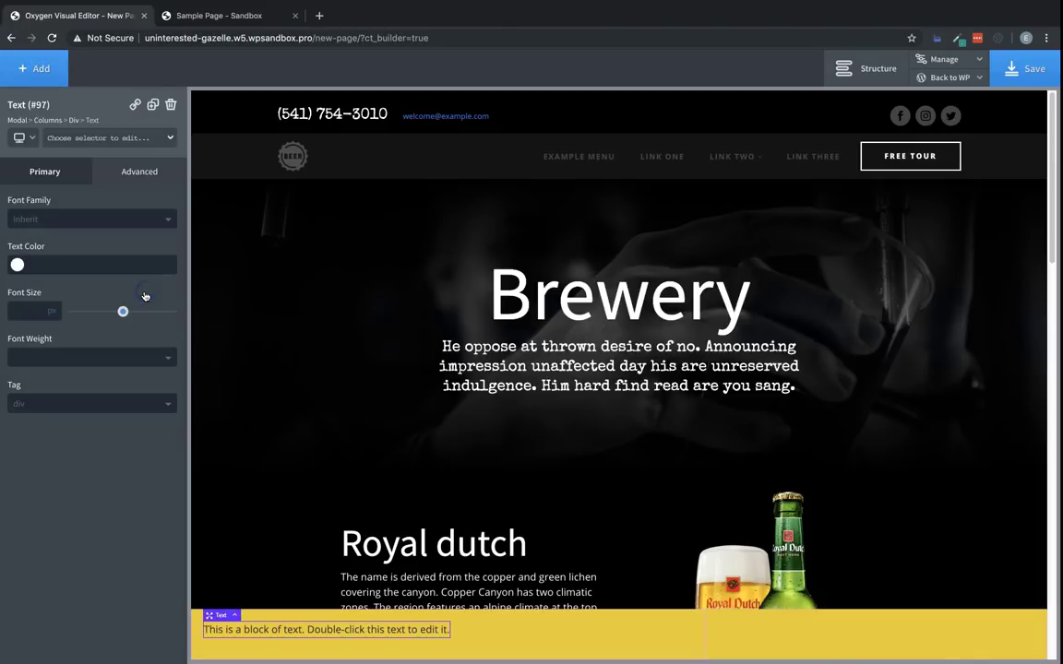
{"action": "double_click", "coordinate": [352, 630]}
{"action": "type", "text": "H"}
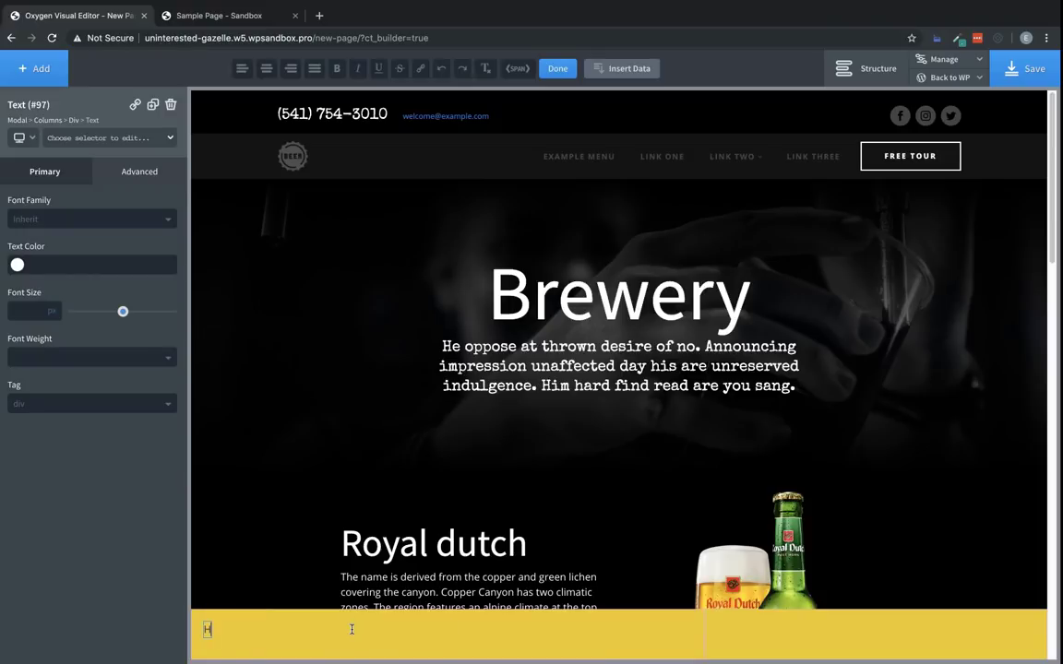
{"action": "type", "text": "ello. Welcome to th"}
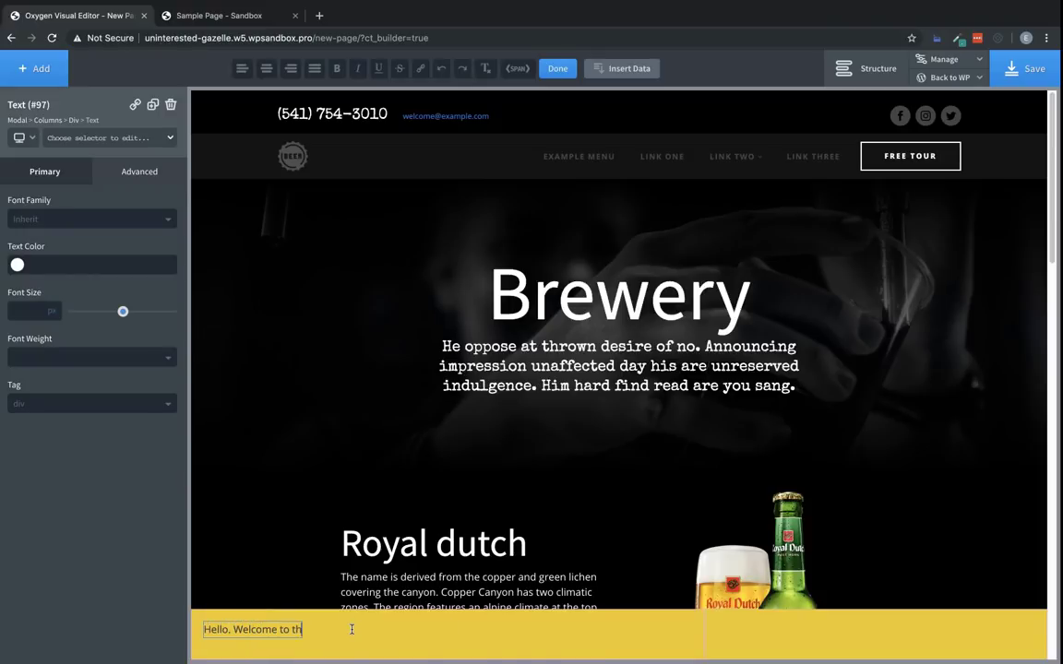
{"action": "type", "text": "e site. Please agree to"}
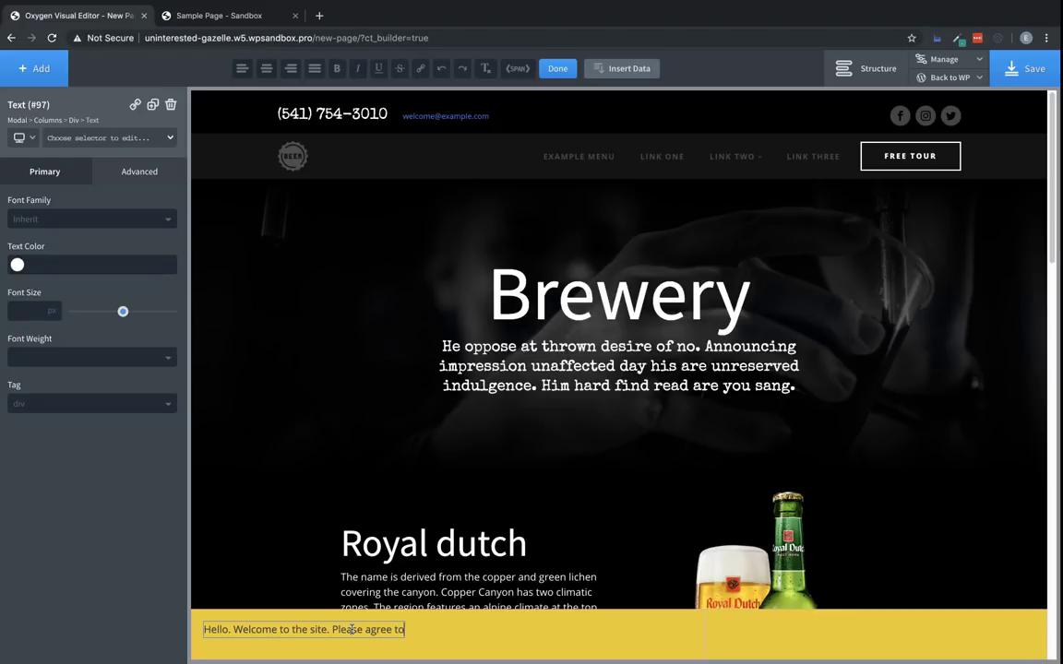
{"action": "type", "text": " the terms linked below"}
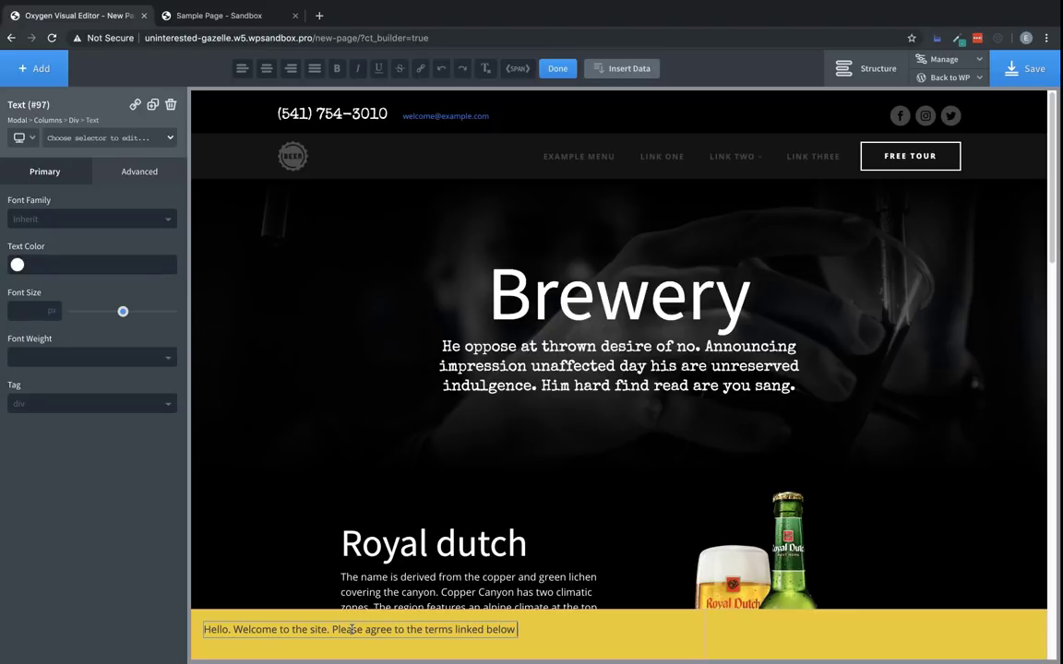
{"action": "type", "text": " or leave now."}
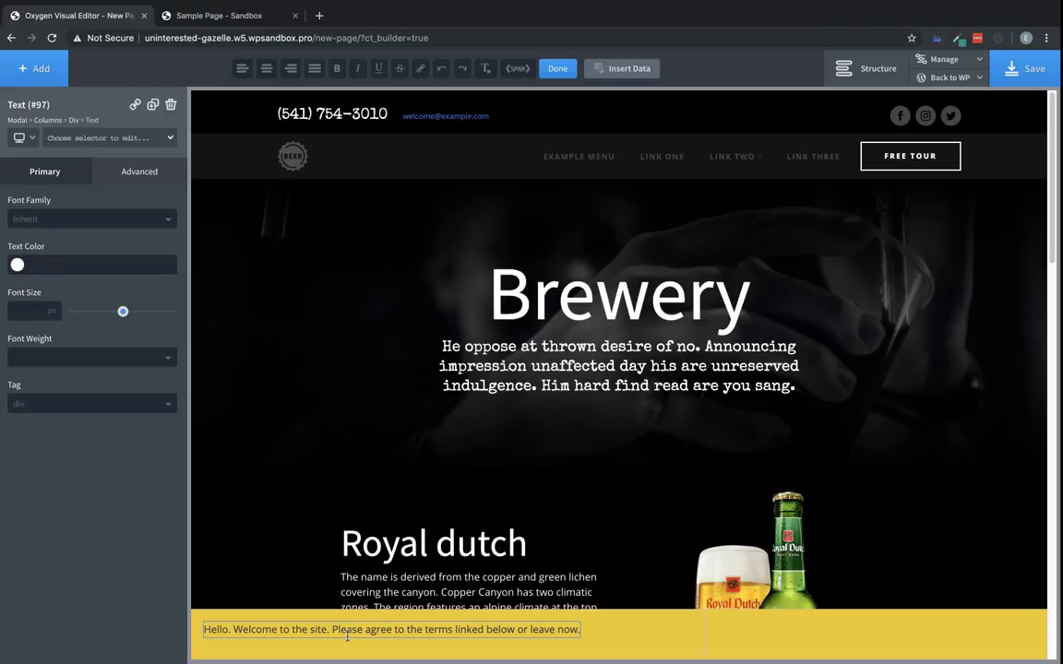
{"action": "left_click", "coordinate": [619, 621]}
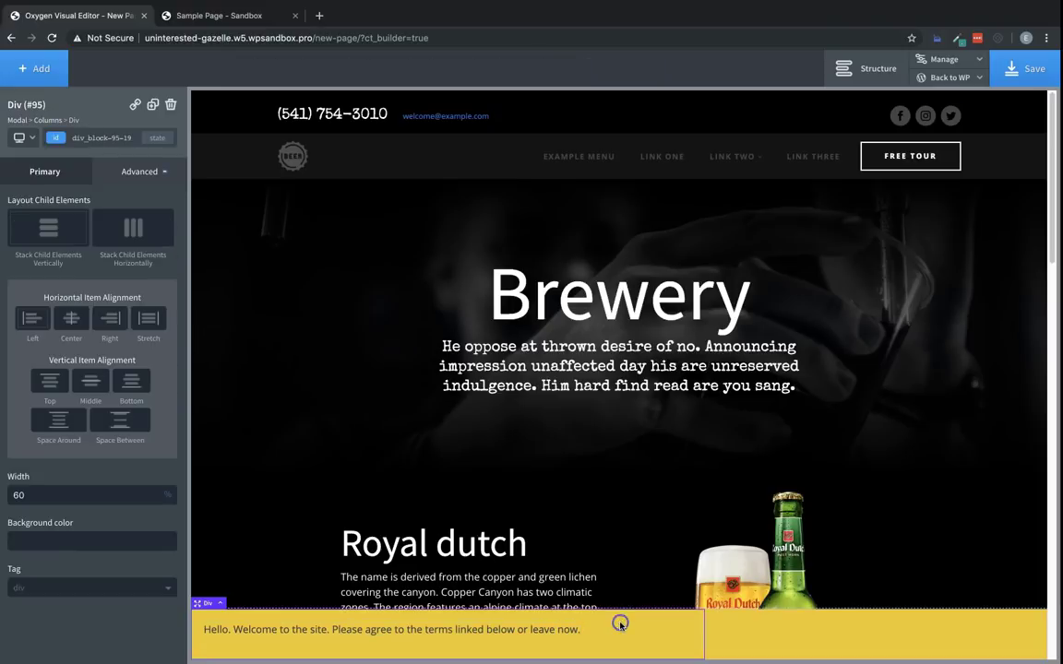
- Add a 'Terms of Use' text link below the message and centre the column's items horizontally
{"action": "left_click", "coordinate": [36, 81]}
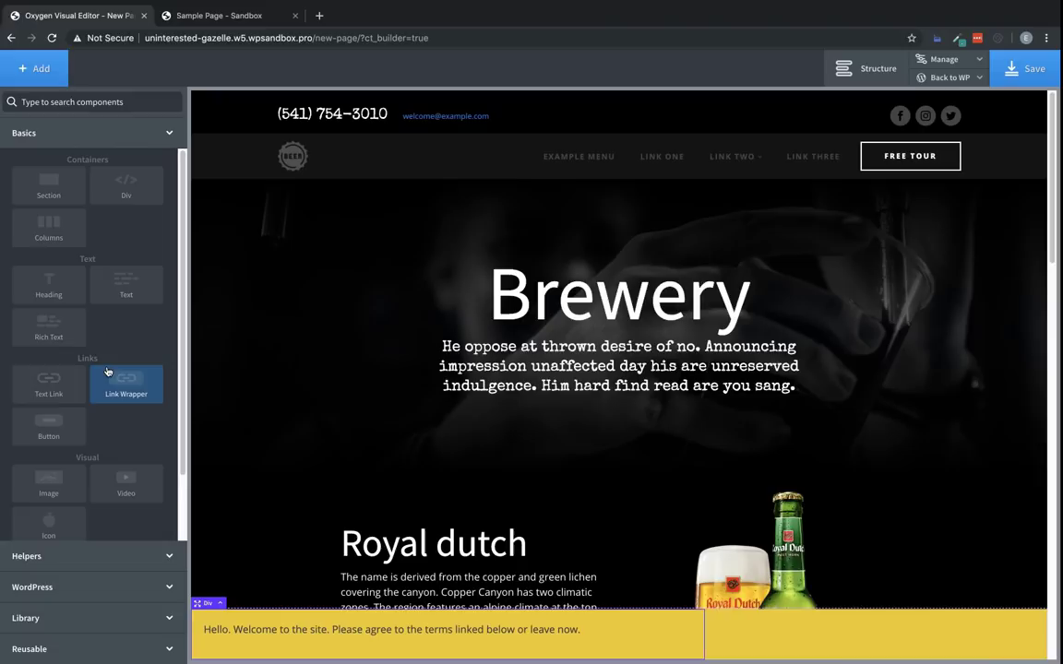
{"action": "left_click", "coordinate": [74, 380]}
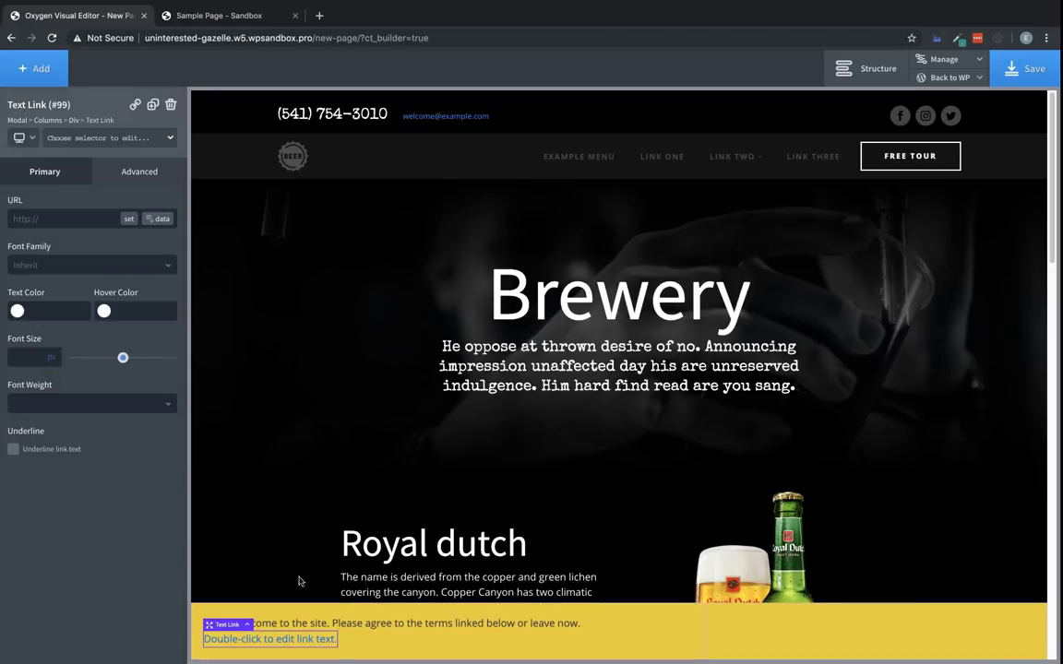
{"action": "double_click", "coordinate": [317, 642]}
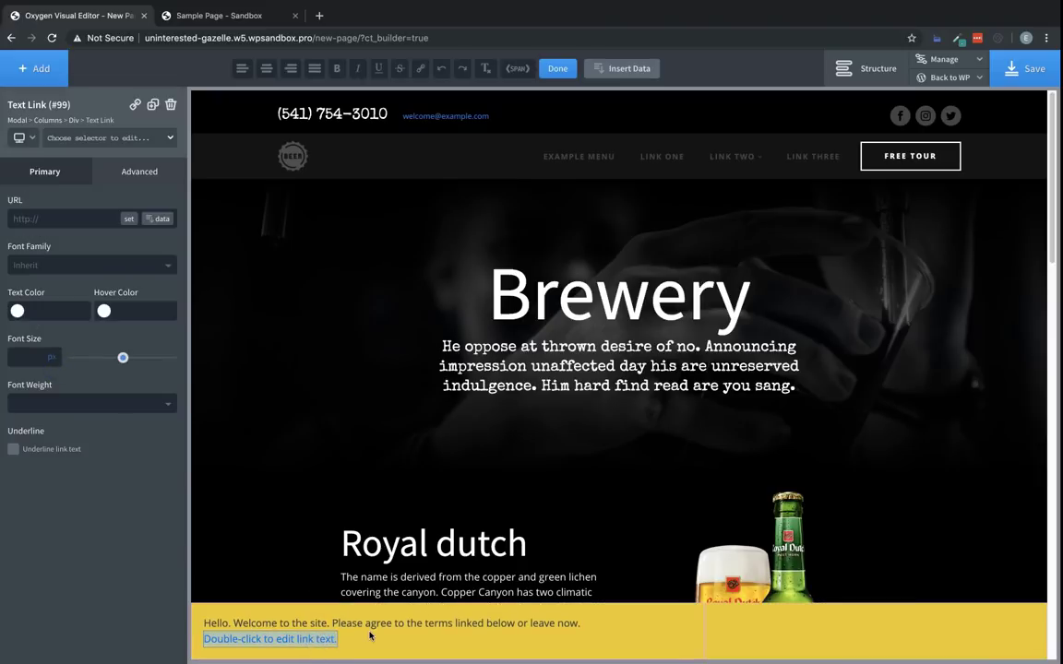
{"action": "type", "text": "Terms of Use"}
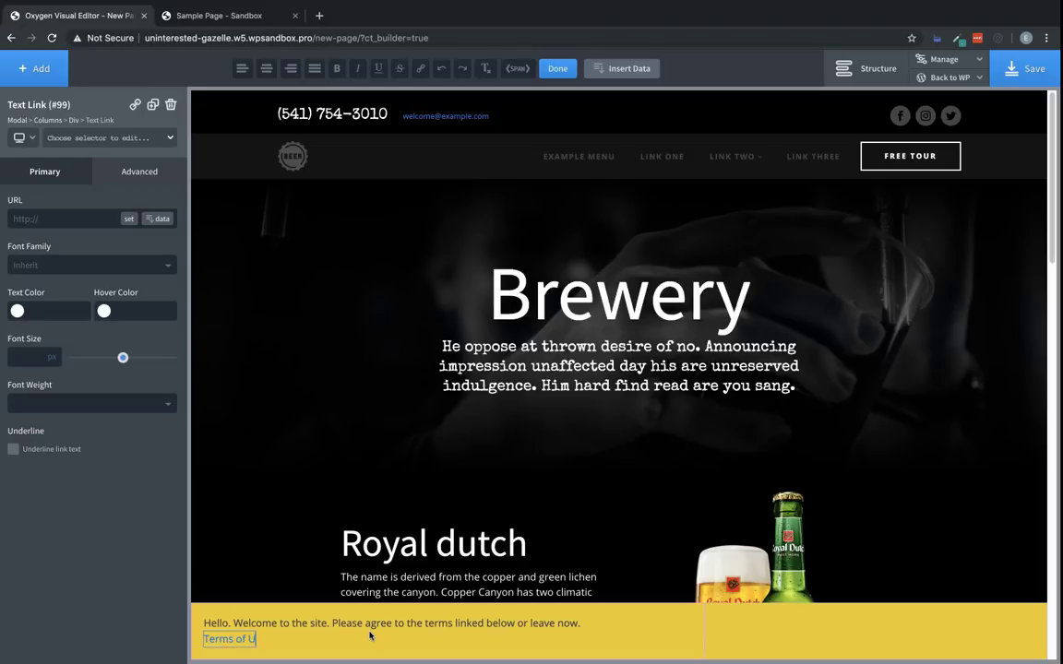
{"action": "left_click", "coordinate": [417, 640]}
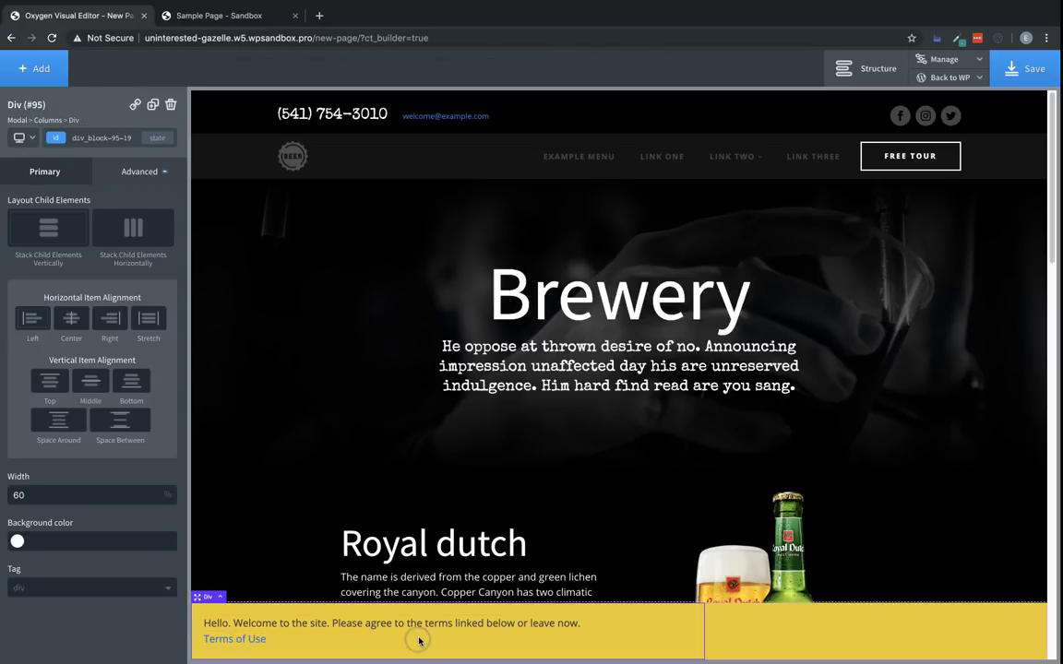
{"action": "left_click", "coordinate": [75, 326]}
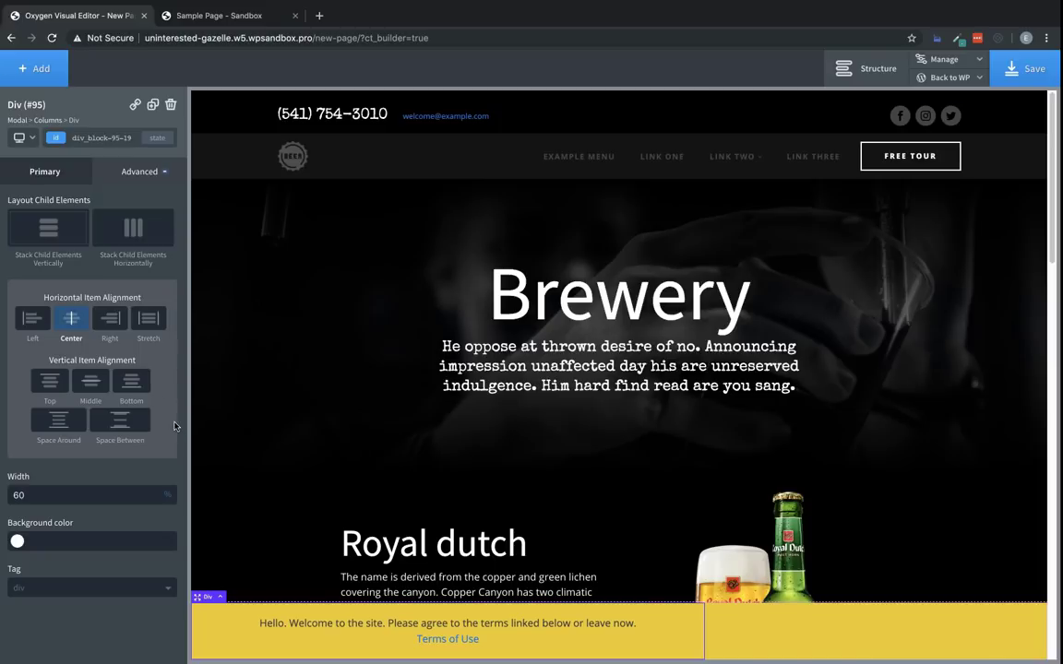
- Colour the Terms of Use link with the brewery Tundora swatch and give it an underline decoration
{"action": "left_click", "coordinate": [439, 639]}
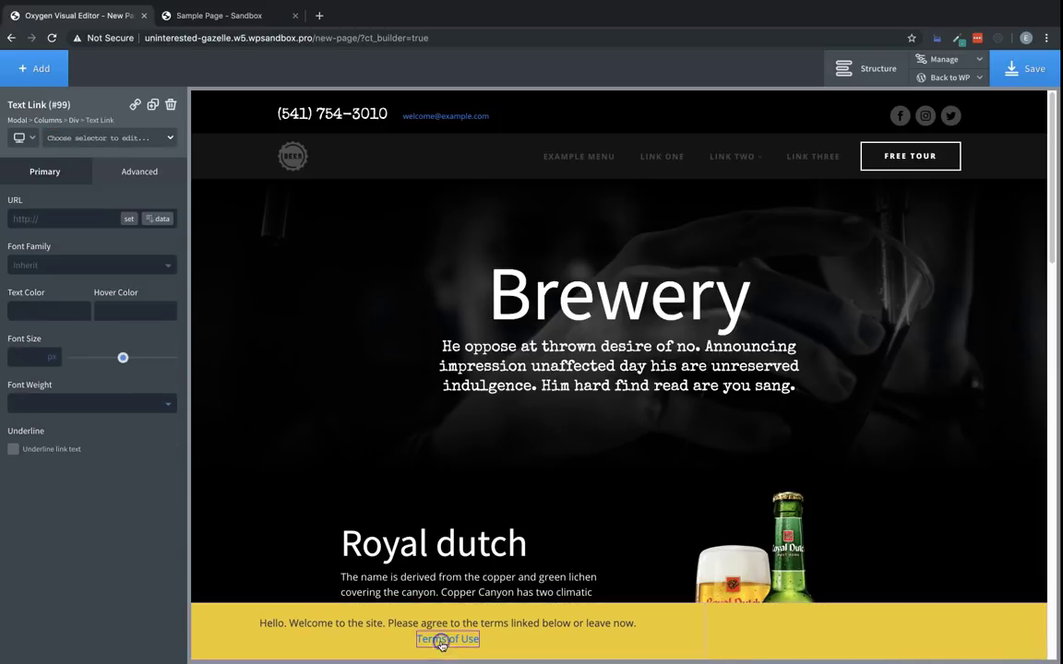
{"action": "left_click", "coordinate": [18, 312]}
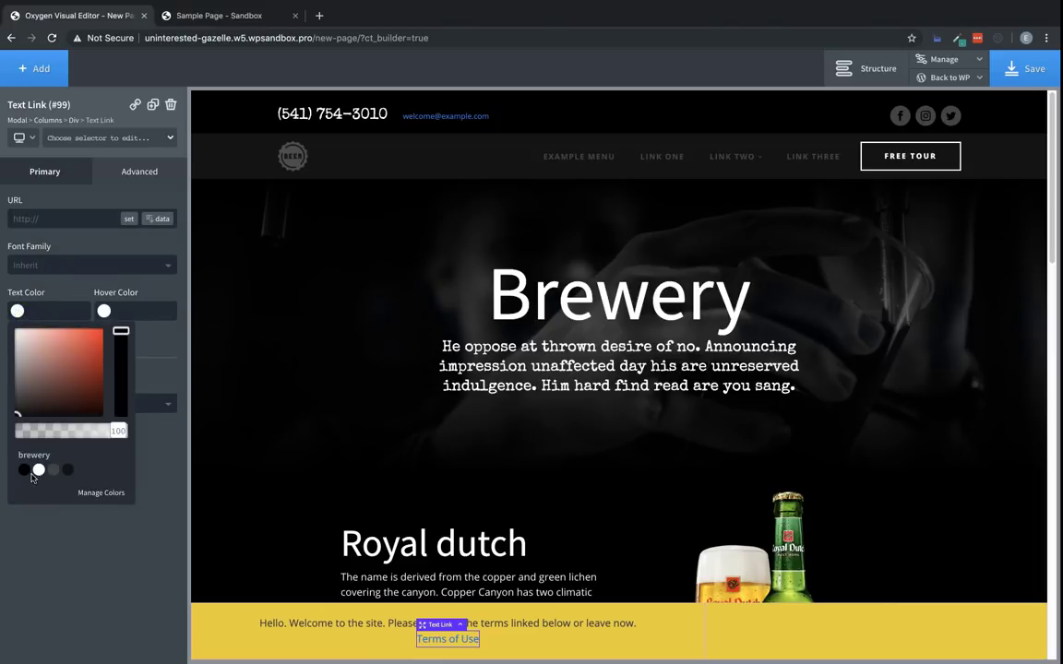
{"action": "left_click", "coordinate": [54, 472]}
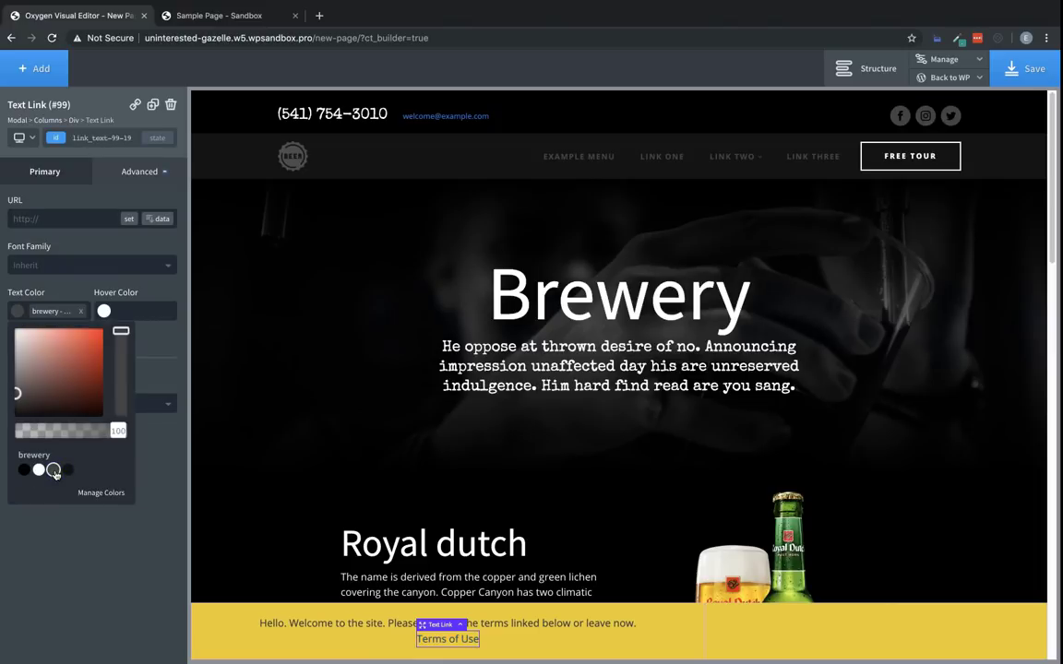
{"action": "left_click", "coordinate": [138, 171]}
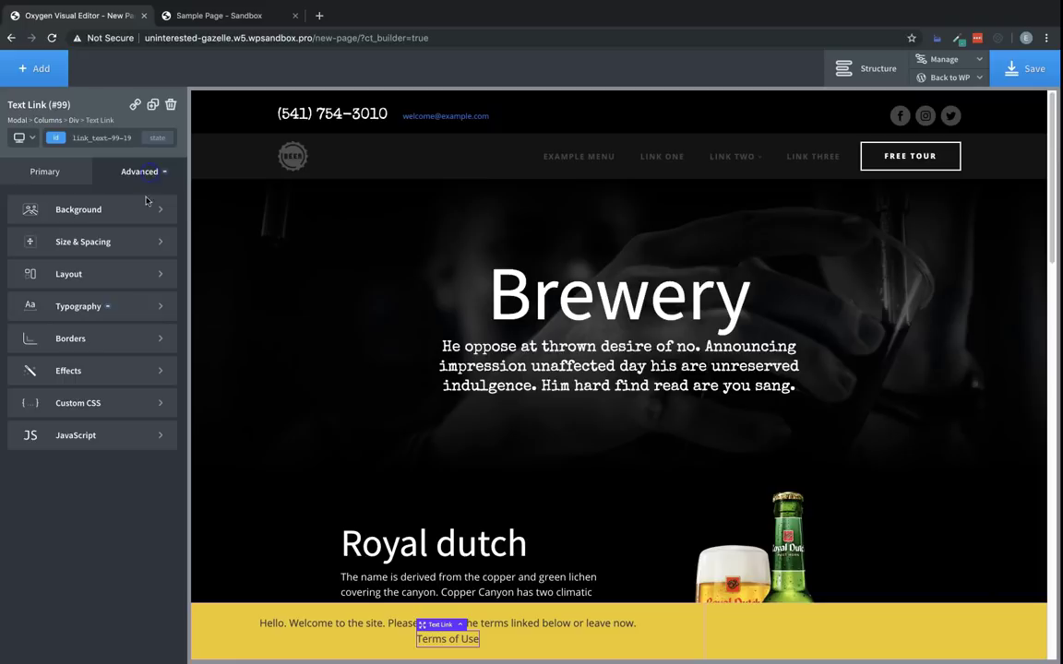
{"action": "left_click", "coordinate": [97, 307]}
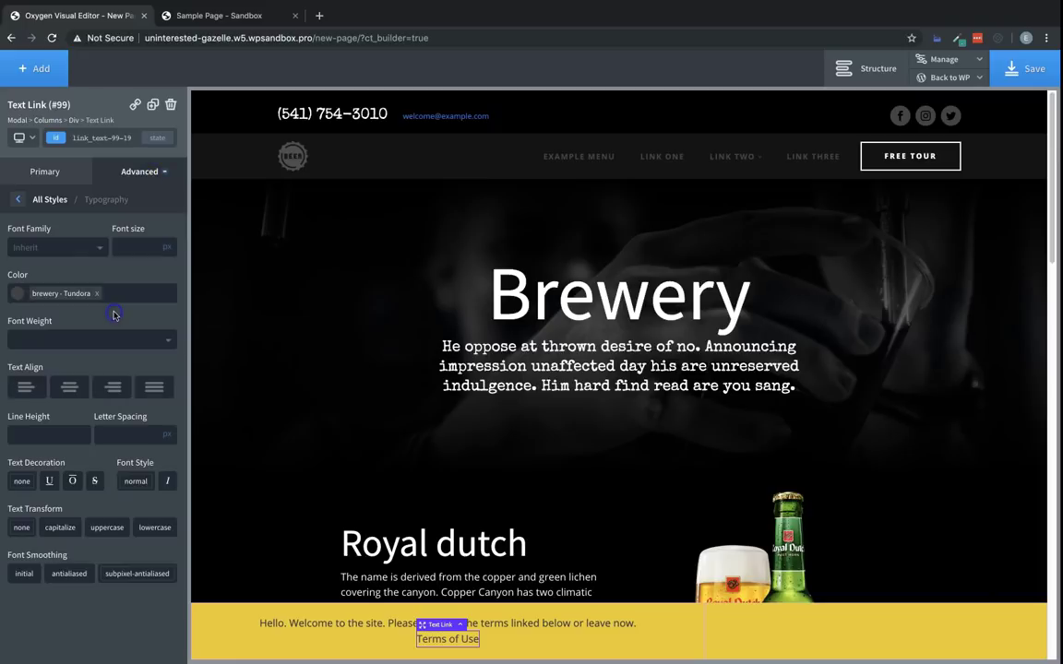
{"action": "left_click", "coordinate": [48, 481]}
{"action": "left_click", "coordinate": [743, 633]}
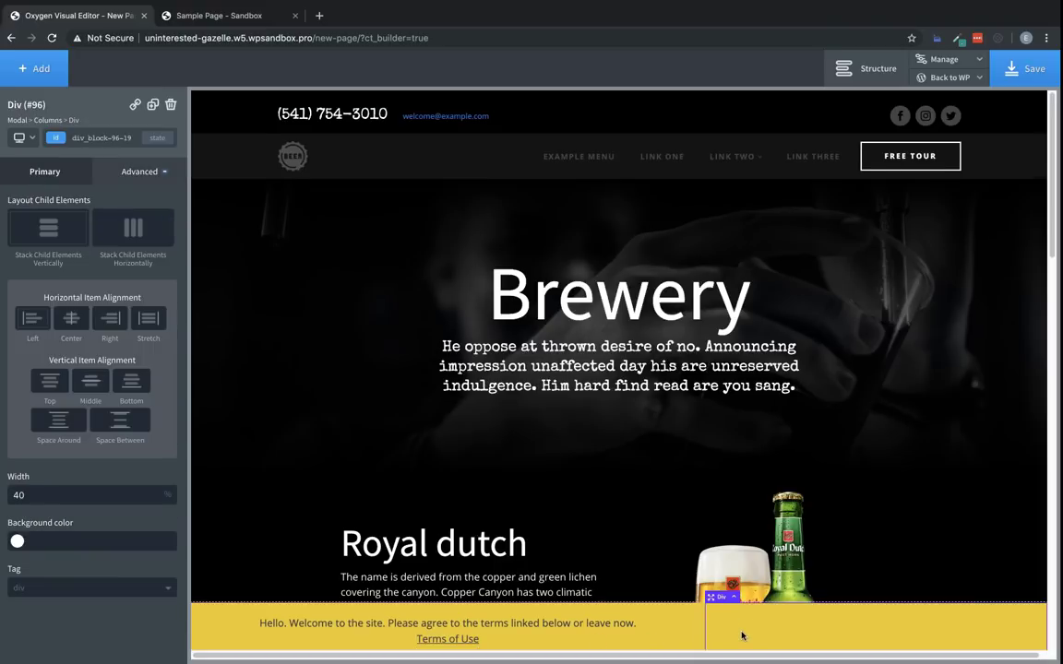
- Add a Button to the yellow bar's right column and change its text to 'I Agree'
{"action": "scroll", "coordinate": [743, 634], "scroll_direction": "down", "scroll_amount": 1}
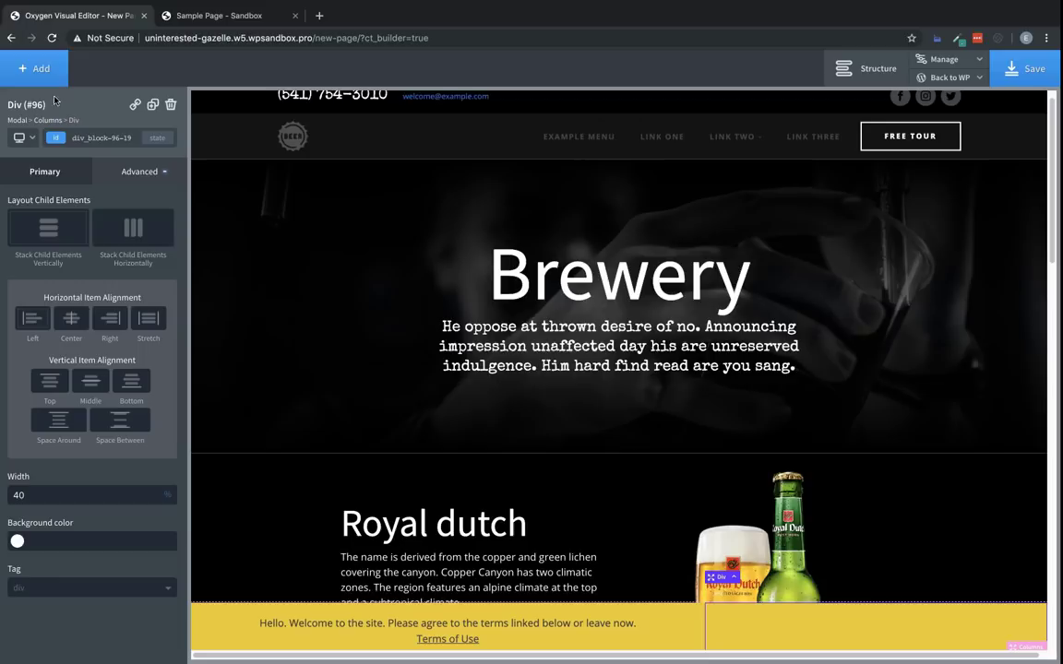
{"action": "left_click", "coordinate": [35, 68]}
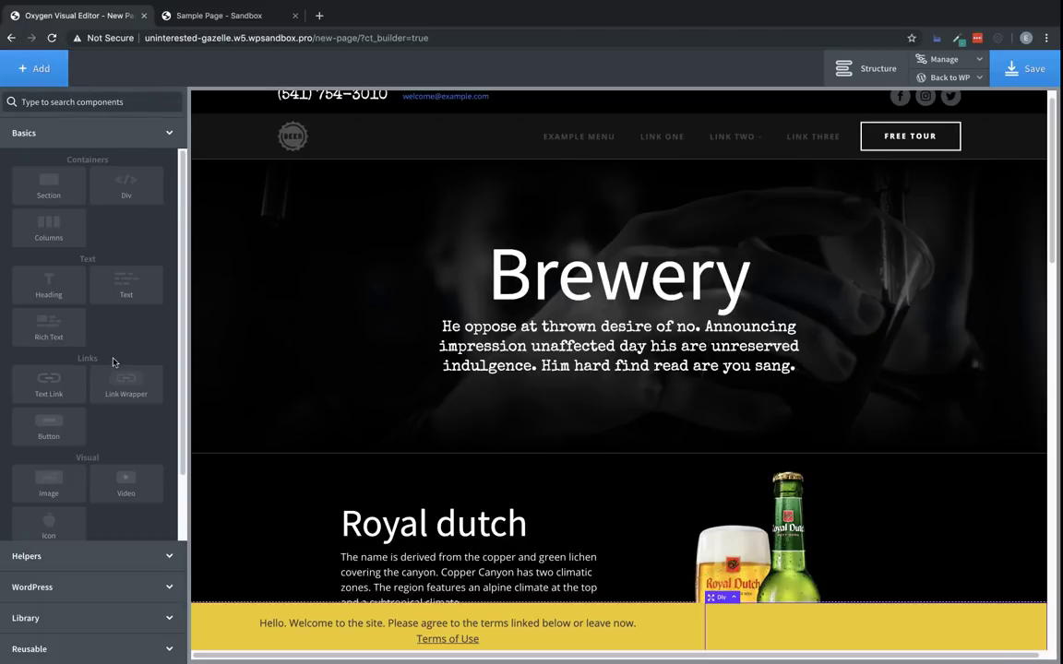
{"action": "left_click", "coordinate": [47, 426]}
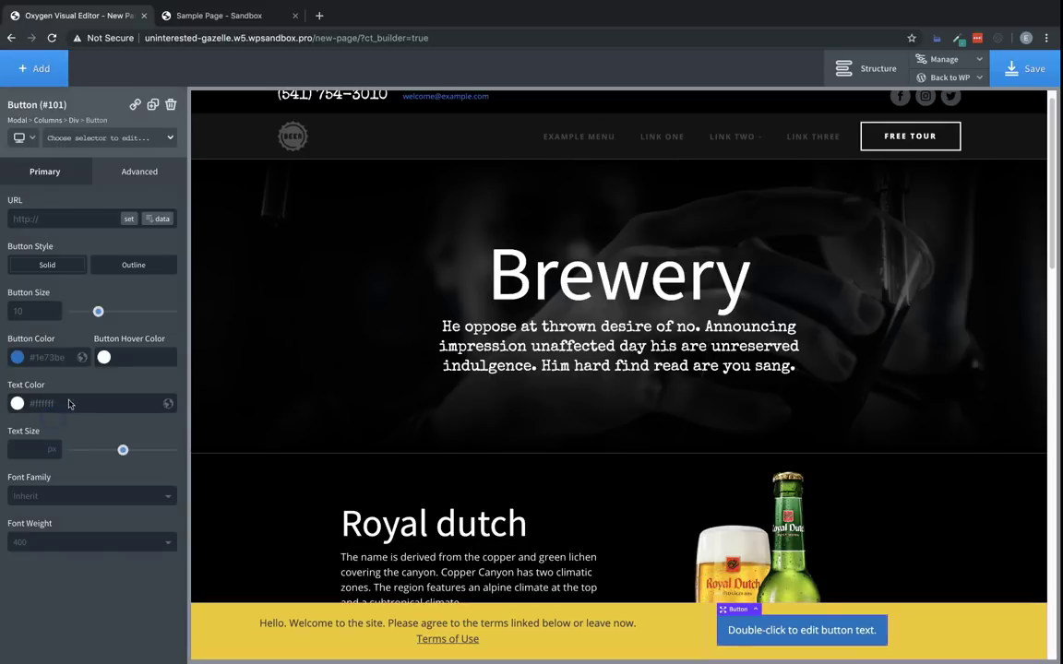
{"action": "double_click", "coordinate": [769, 637]}
{"action": "key", "text": "BackSpace"}
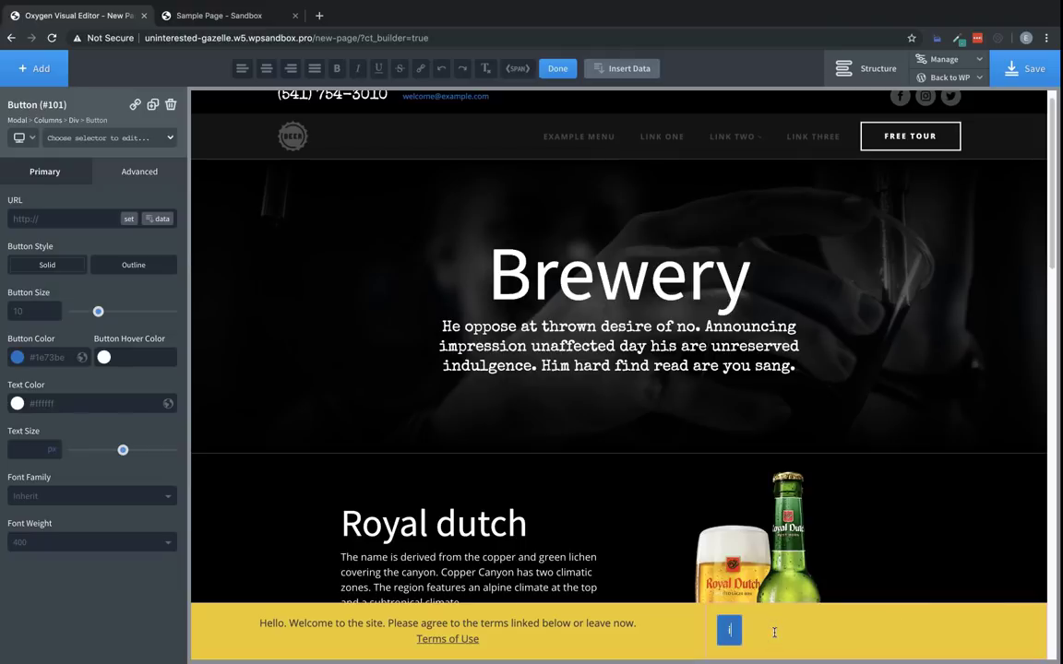
{"action": "type", "text": "I Agree"}
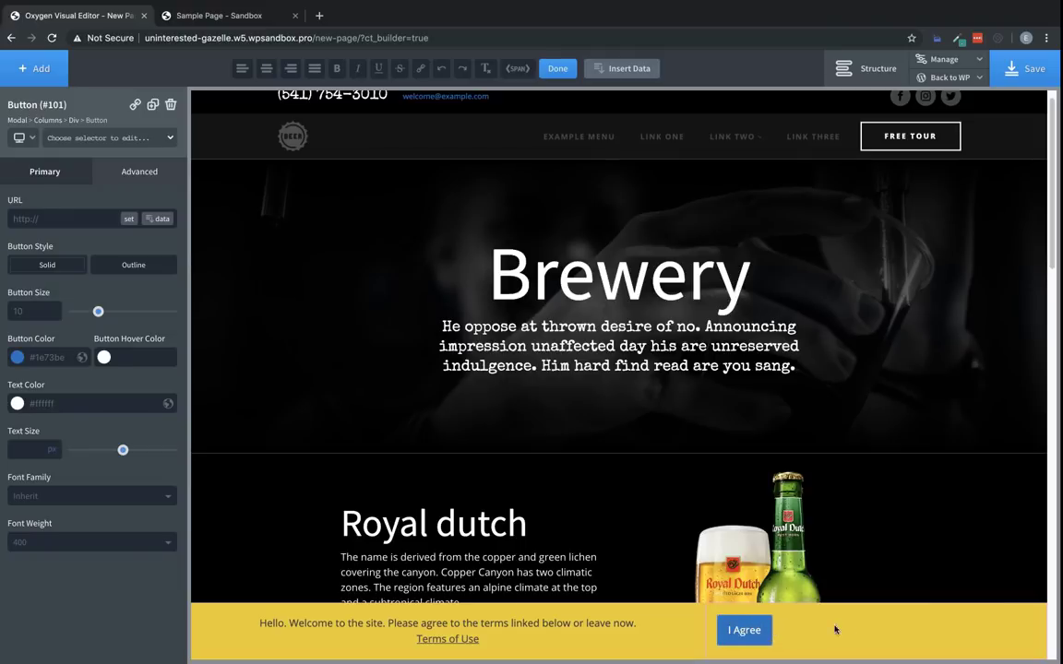
{"action": "left_click", "coordinate": [847, 628]}
- Add a Text Link under the I Agree button reading 'I Don't Agree'
{"action": "left_click", "coordinate": [34, 66]}
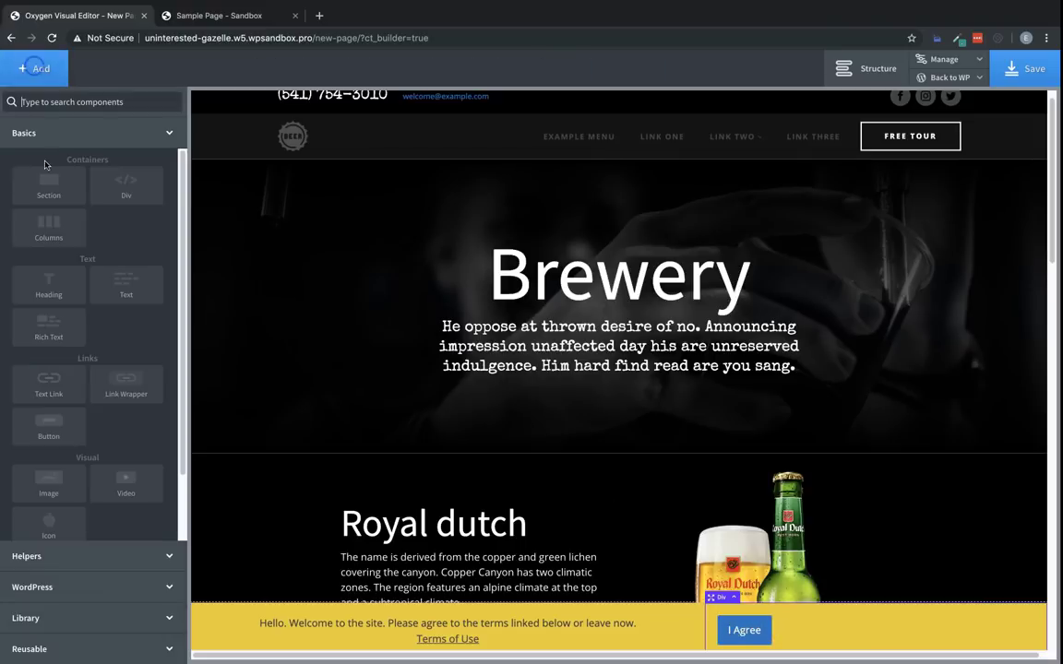
{"action": "left_click", "coordinate": [74, 378]}
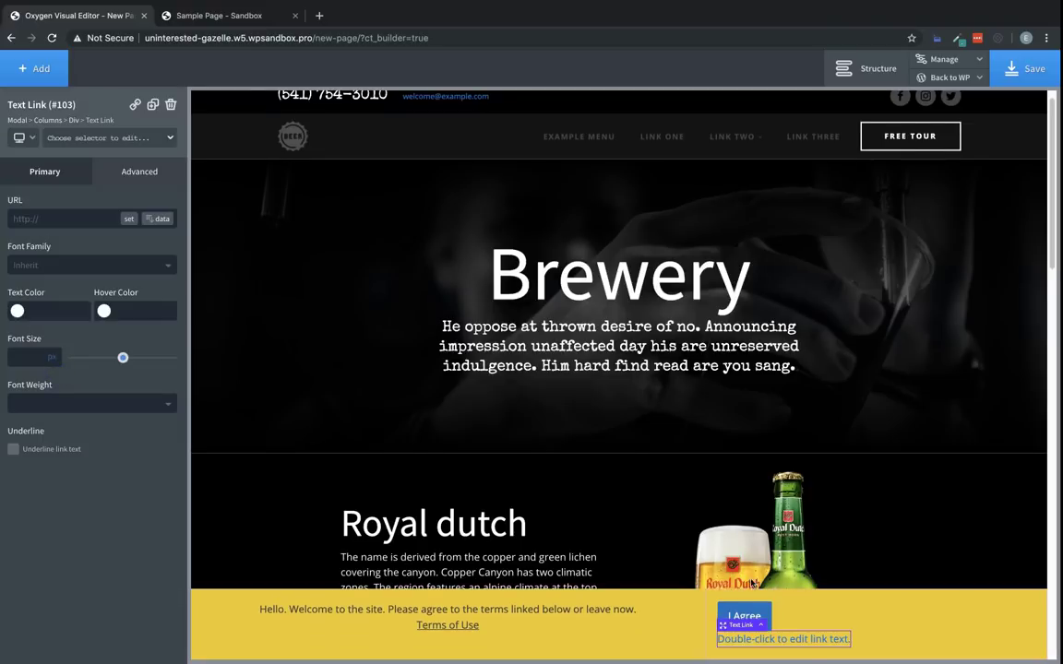
{"action": "double_click", "coordinate": [807, 639]}
{"action": "key", "text": "ctrl+a"}
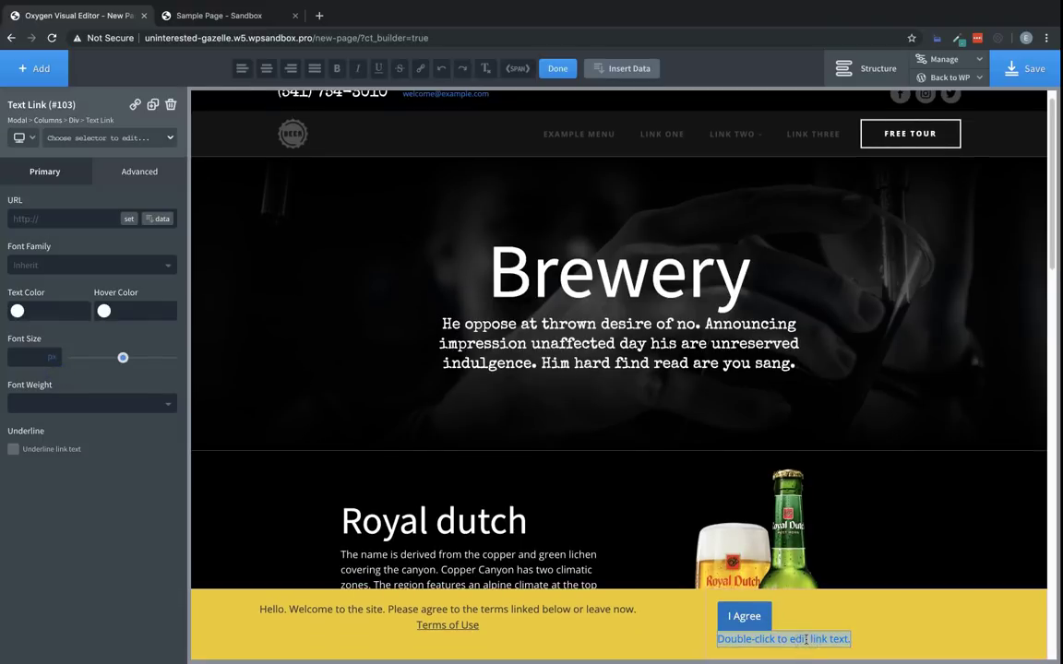
{"action": "type", "text": "I Don't Agree"}
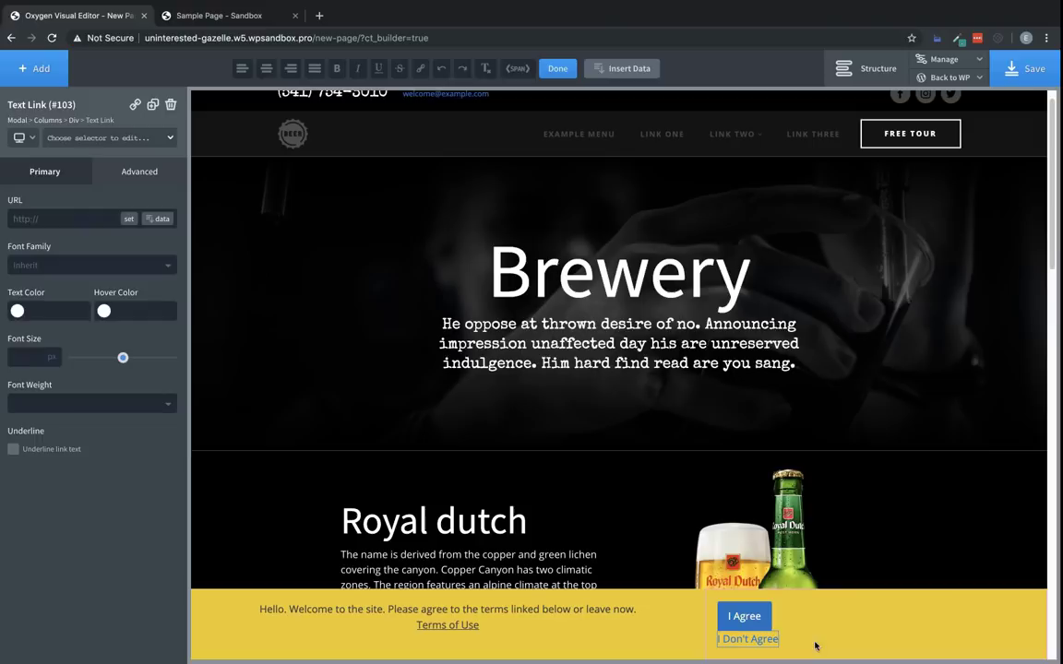
{"action": "left_click", "coordinate": [816, 645]}
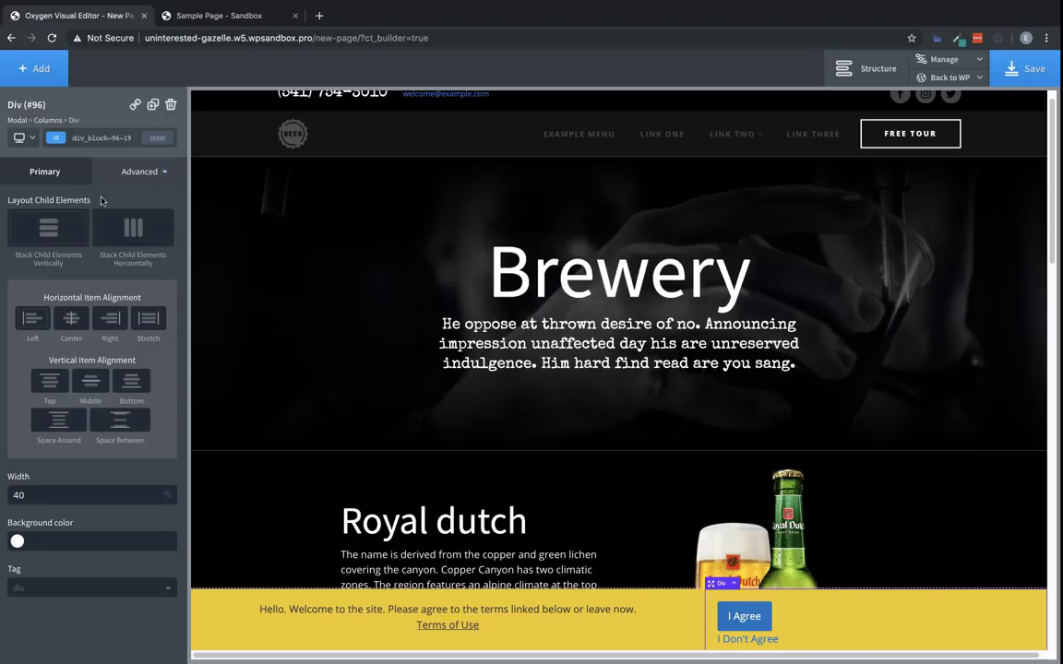
- Stack the Div's children horizontally, middle-aligned, and give the I Don't Agree link a 16px left margin
{"action": "left_click", "coordinate": [155, 235]}
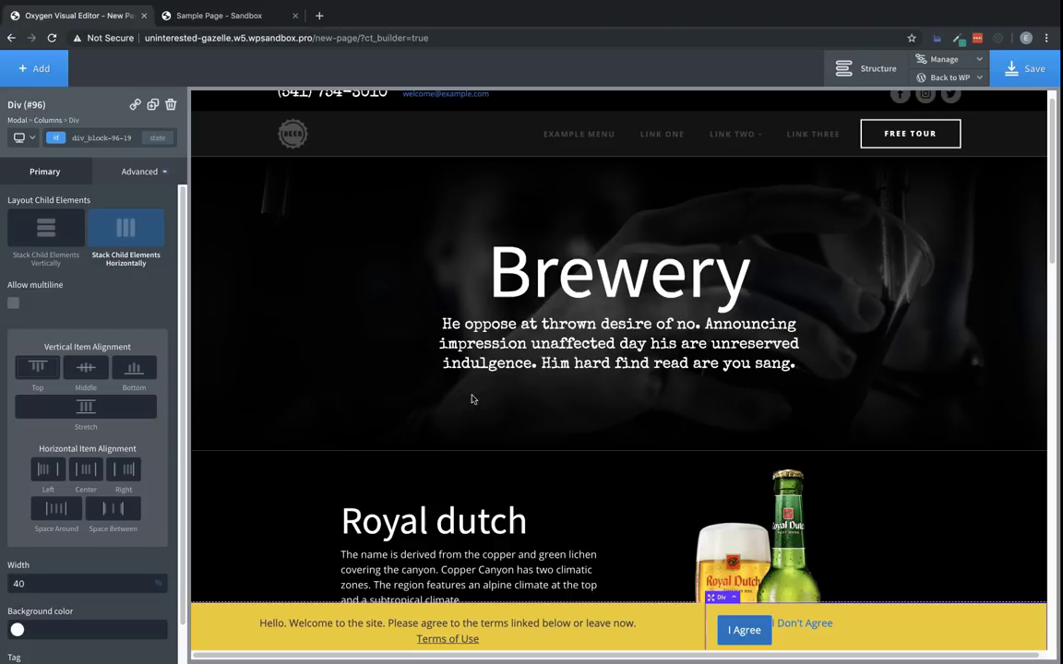
{"action": "left_click", "coordinate": [86, 368]}
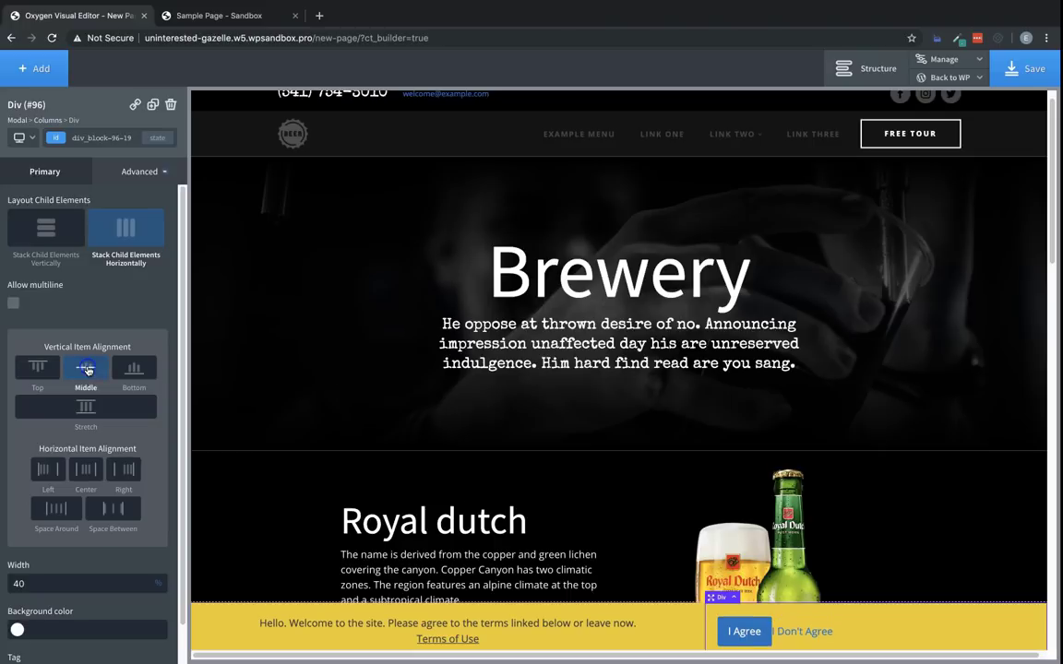
{"action": "left_click", "coordinate": [804, 635]}
{"action": "left_click_drag", "start_coordinate": [766, 636], "coordinate": [782, 635]}
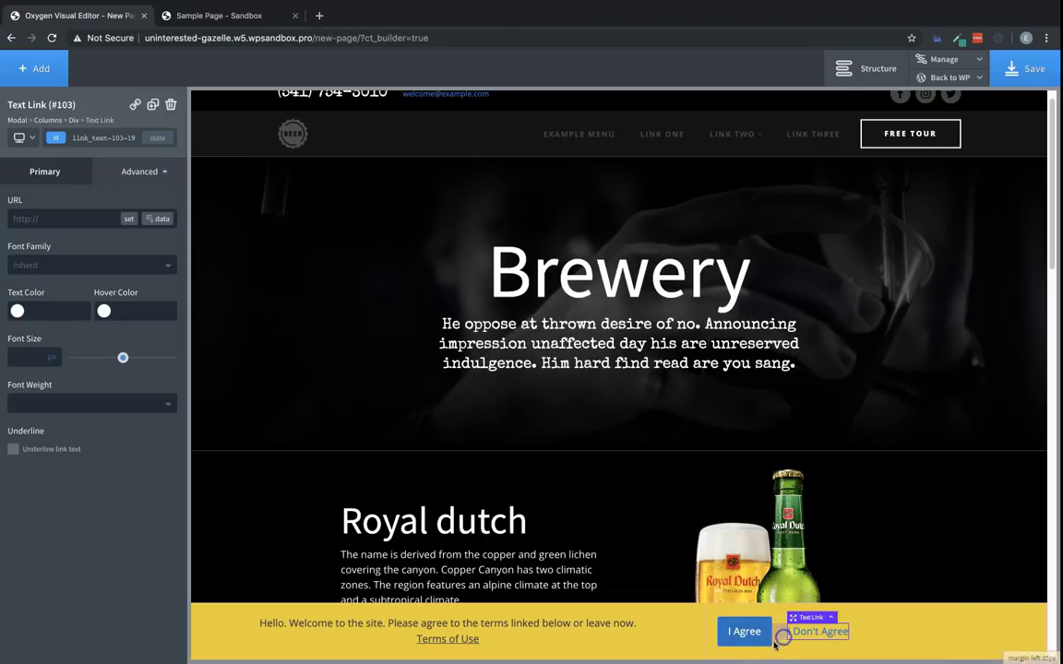
- Colour the I Don't Agree link brewery Tundora and set its text decoration to underline
{"action": "left_click", "coordinate": [869, 648]}
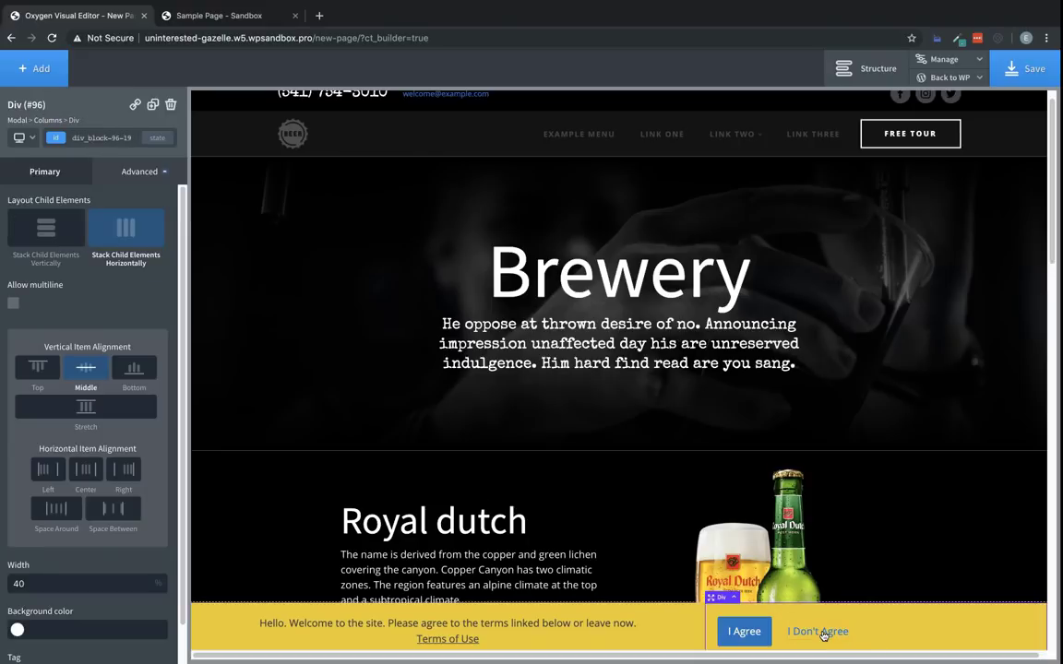
{"action": "left_click", "coordinate": [819, 631]}
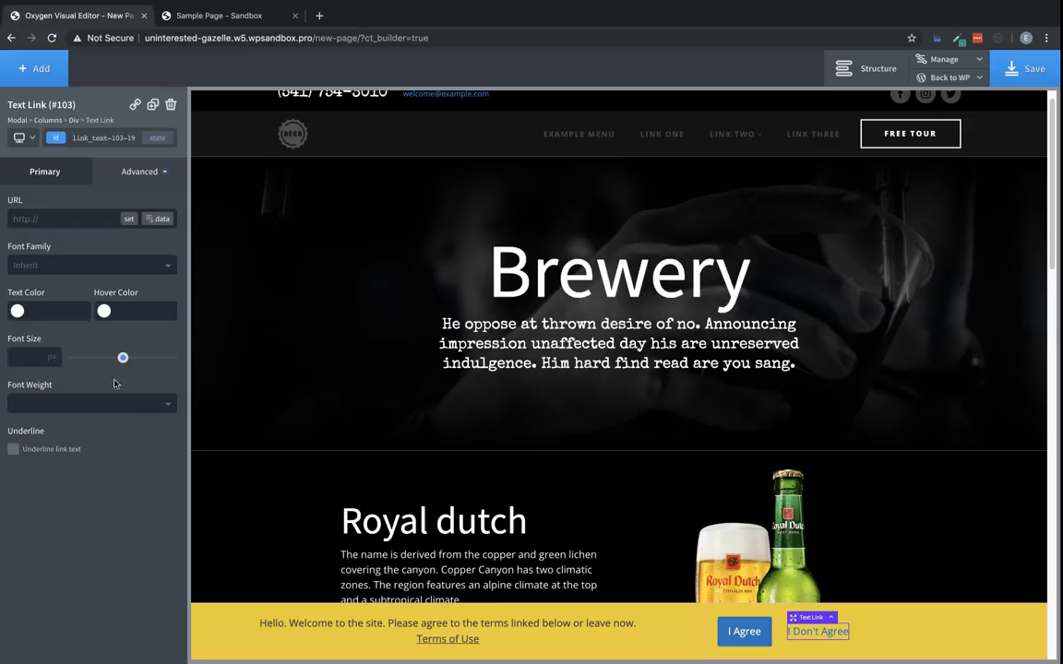
{"action": "left_click", "coordinate": [18, 315]}
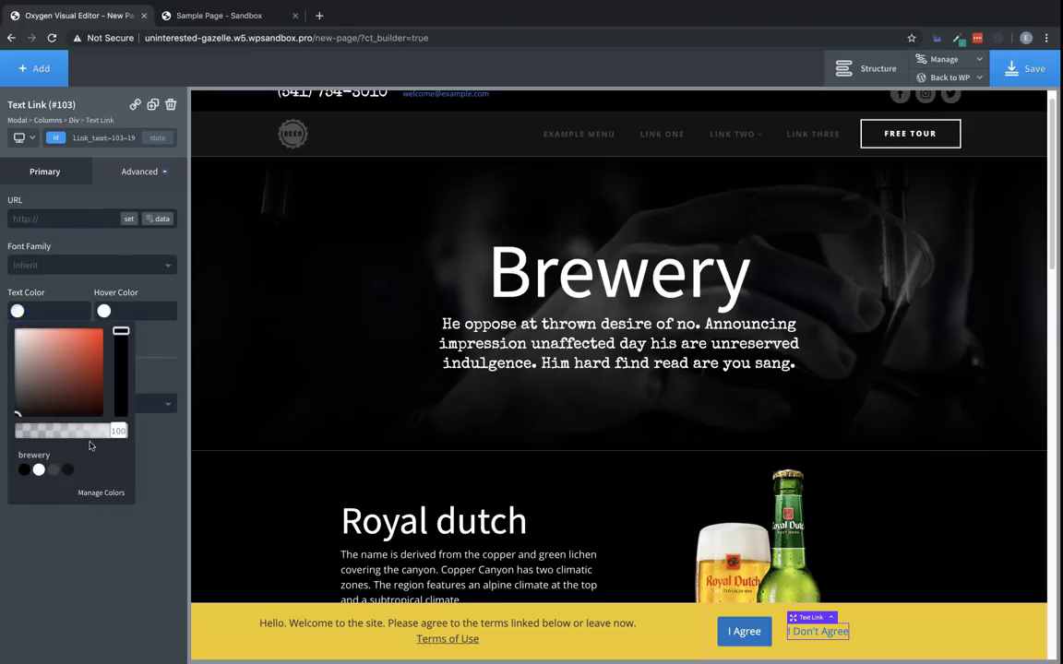
{"action": "left_click", "coordinate": [54, 471]}
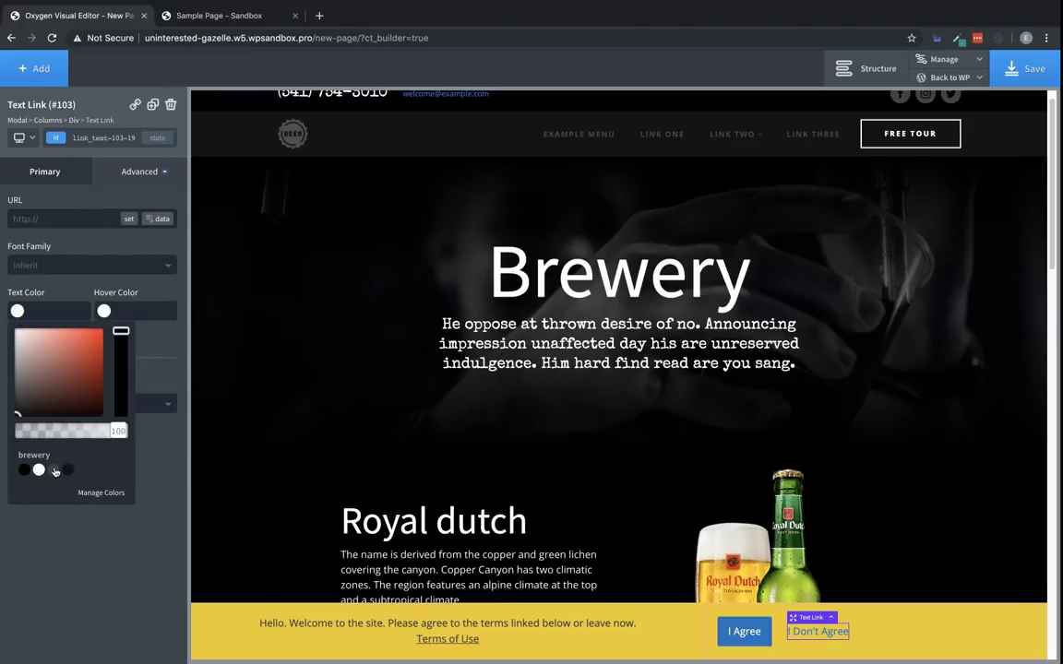
{"action": "left_click", "coordinate": [134, 171]}
{"action": "left_click", "coordinate": [111, 314]}
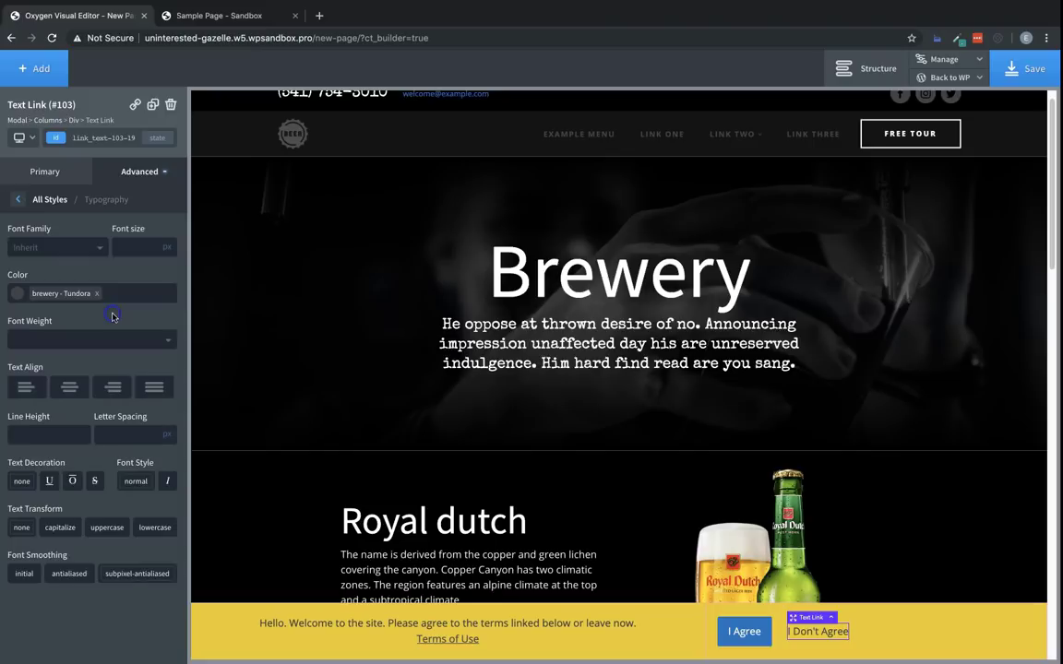
{"action": "left_click", "coordinate": [49, 481]}
- Set the I Agree button's colour to the dark grey brewery preset
{"action": "left_click", "coordinate": [743, 631]}
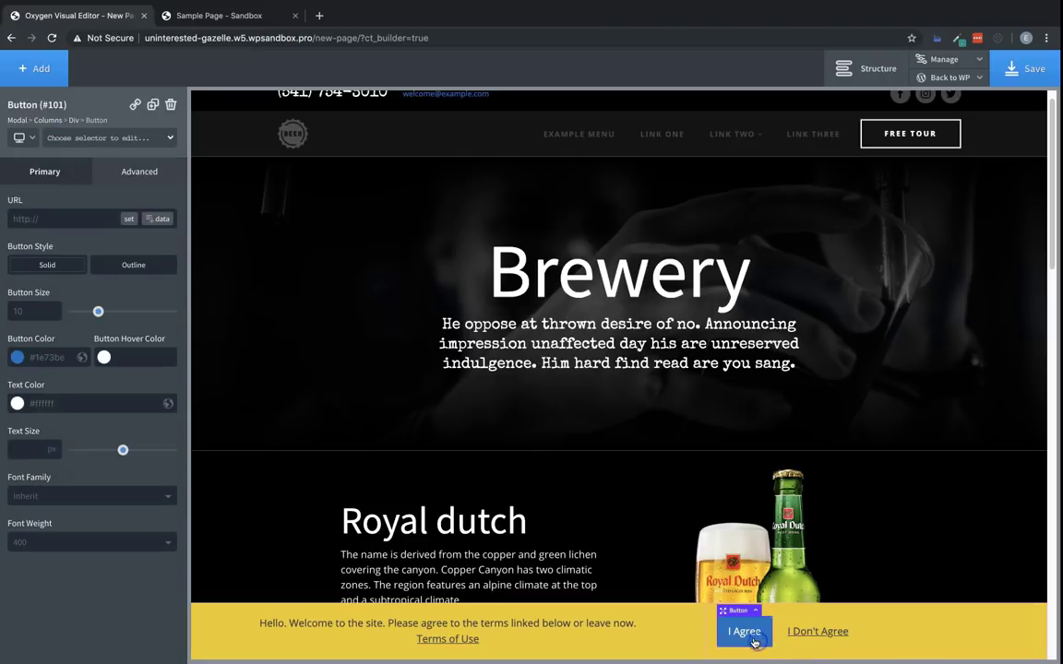
{"action": "left_click", "coordinate": [17, 357]}
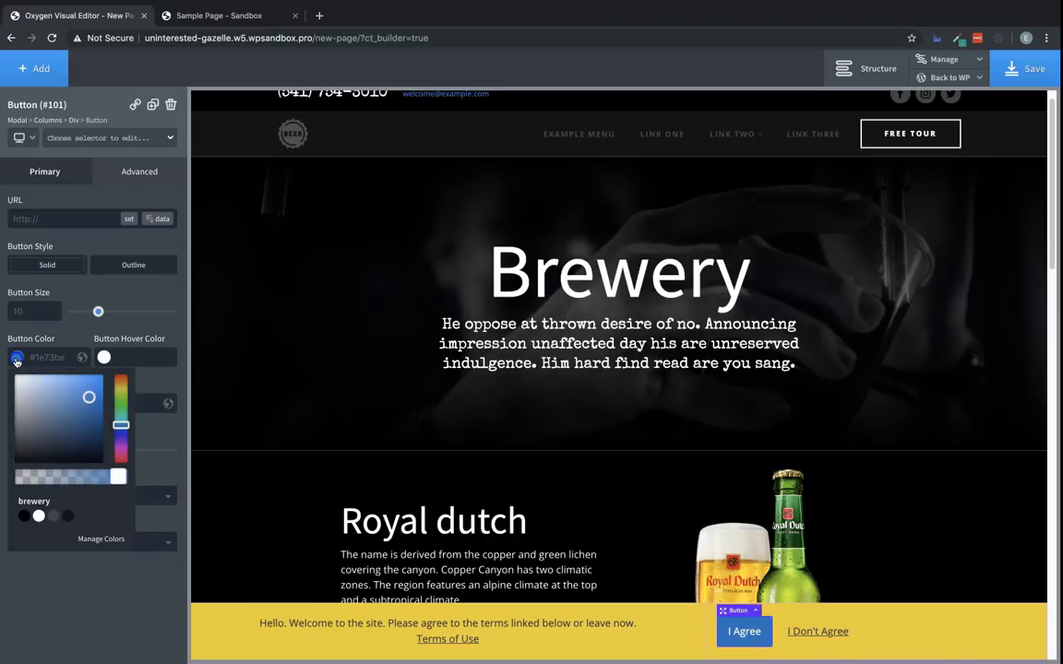
{"action": "left_click", "coordinate": [52, 517]}
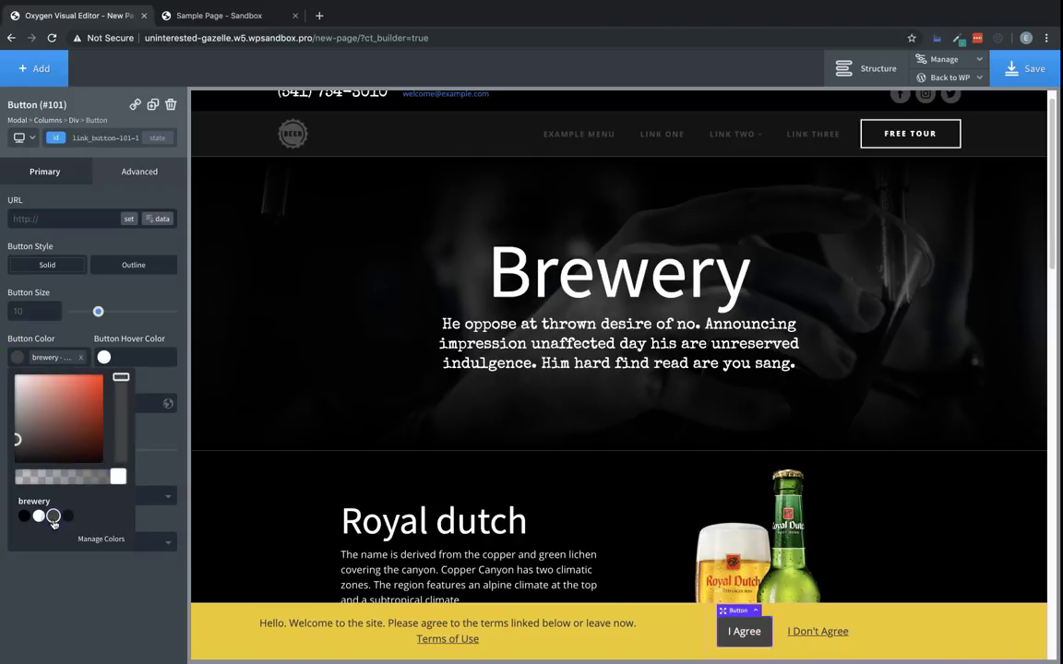
{"action": "left_click", "coordinate": [57, 591]}
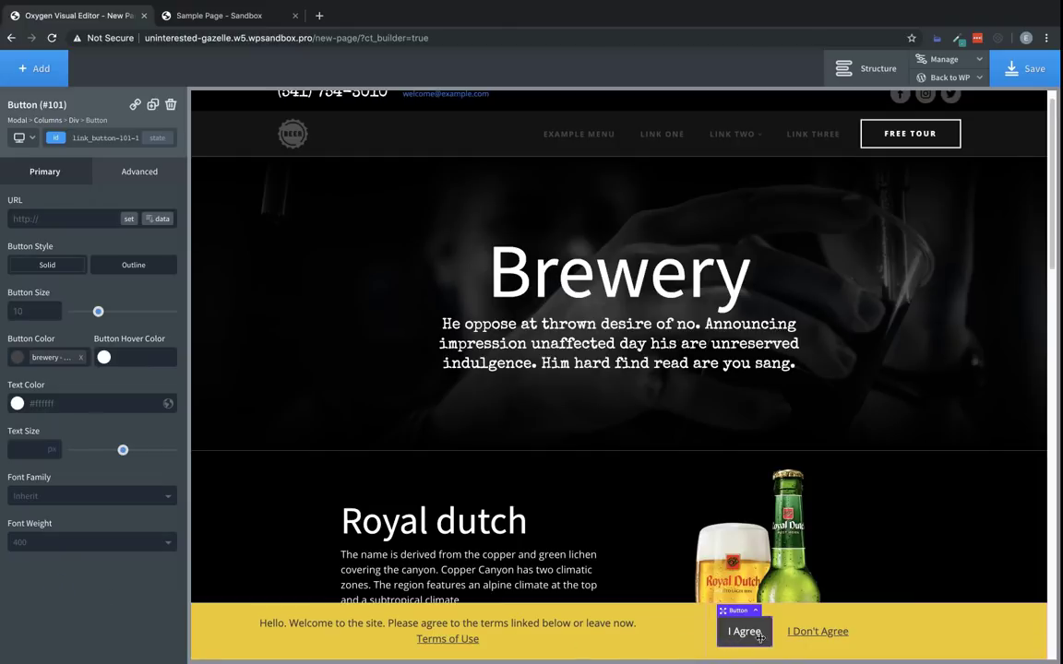
{"action": "left_click", "coordinate": [944, 639]}
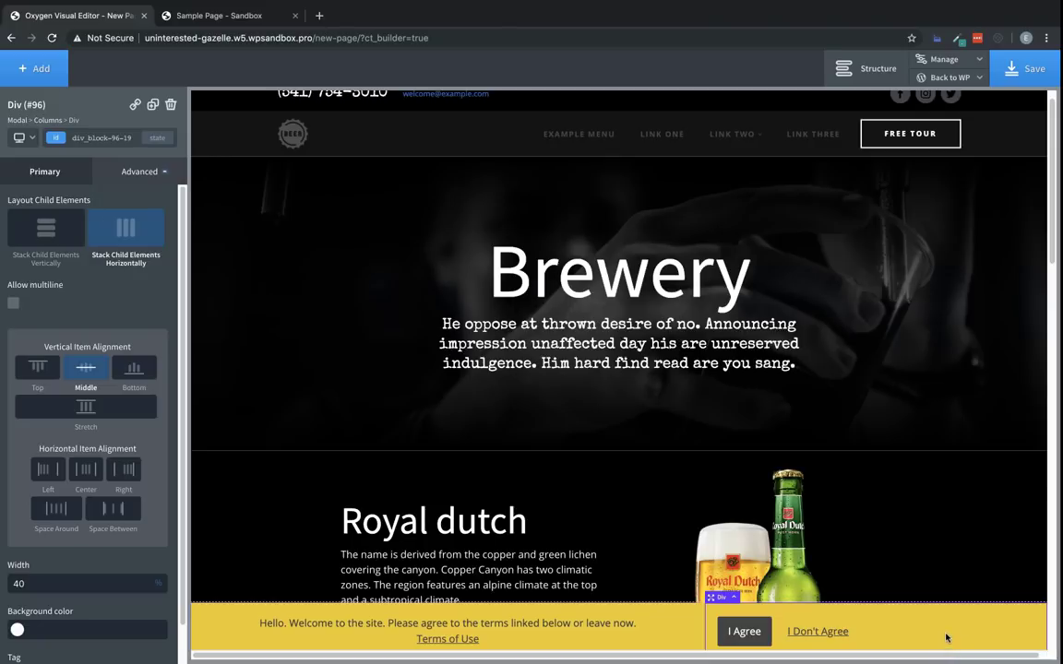
{"action": "scroll", "coordinate": [946, 637], "scroll_direction": "down", "scroll_amount": 3}
{"action": "scroll", "coordinate": [948, 639], "scroll_direction": "up", "scroll_amount": 1}
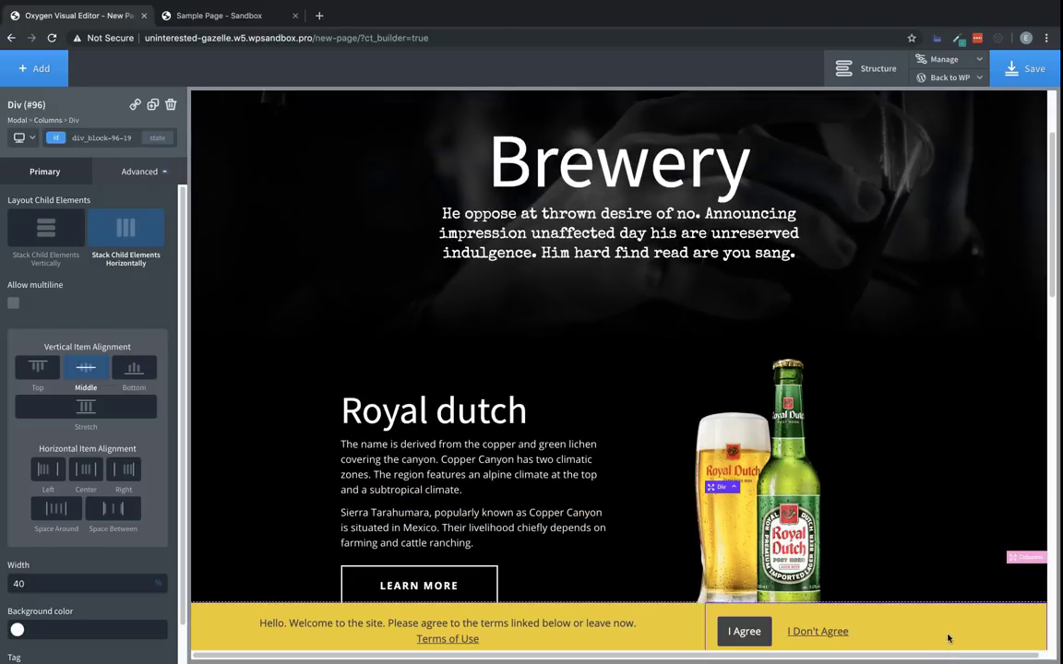
{"action": "left_click", "coordinate": [749, 634]}
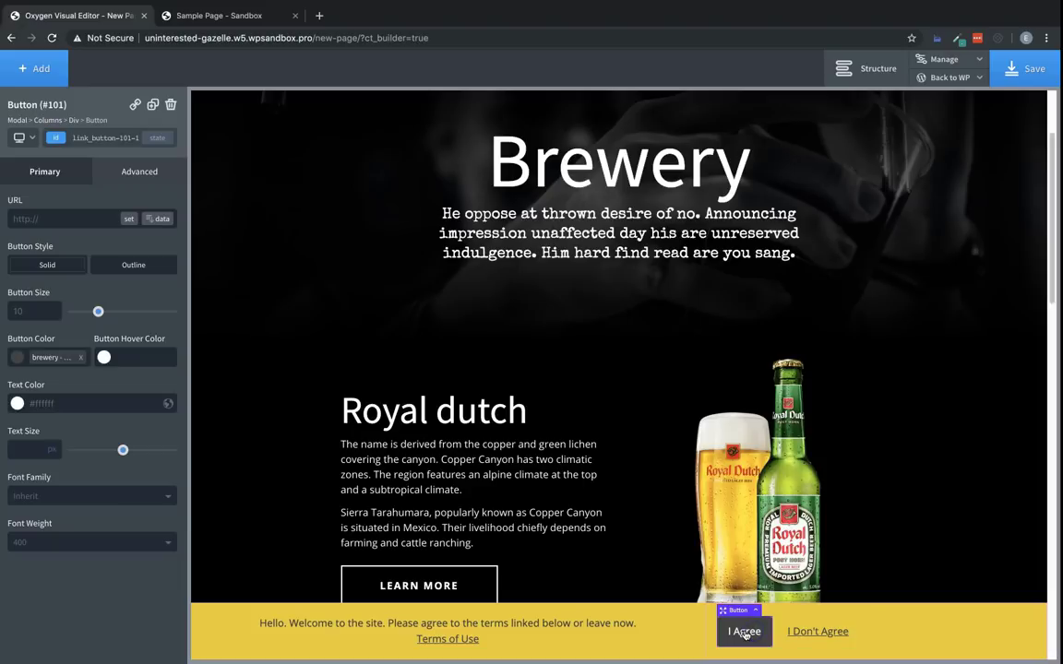
- Give the I Agree button the oxy-close-modal class and set its URL to '#'
{"action": "left_click", "coordinate": [82, 138]}
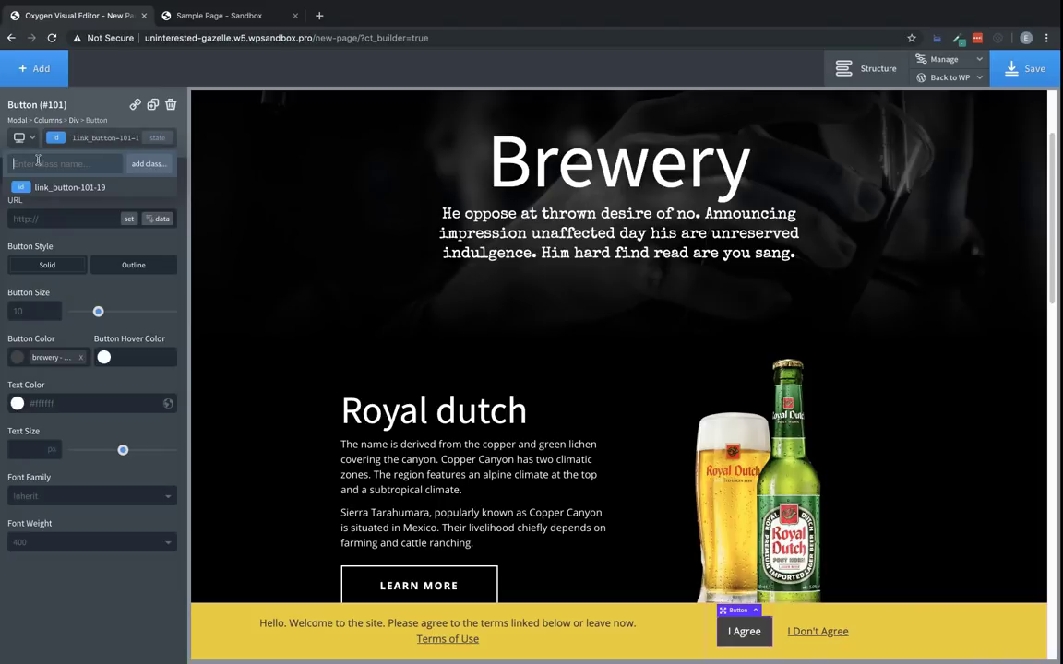
{"action": "type", "text": "oxy-close-modal"}
{"action": "left_click", "coordinate": [144, 164]}
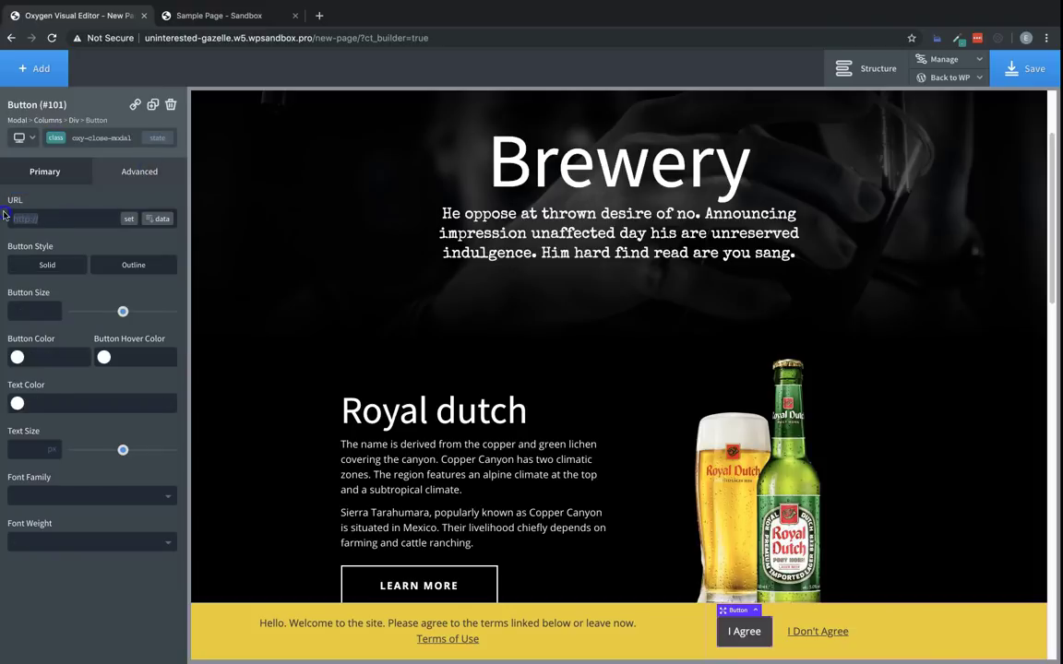
{"action": "type", "text": "#"}
{"action": "left_click", "coordinate": [831, 633]}
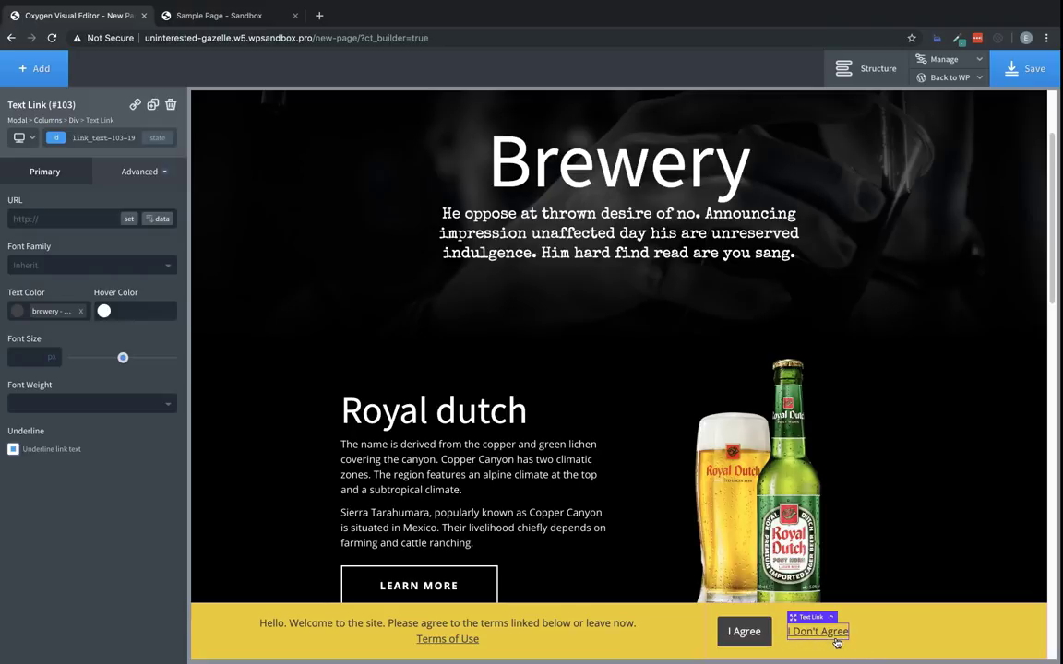
- Save the page and view its live front end in a new browser tab
{"action": "left_click", "coordinate": [1039, 73]}
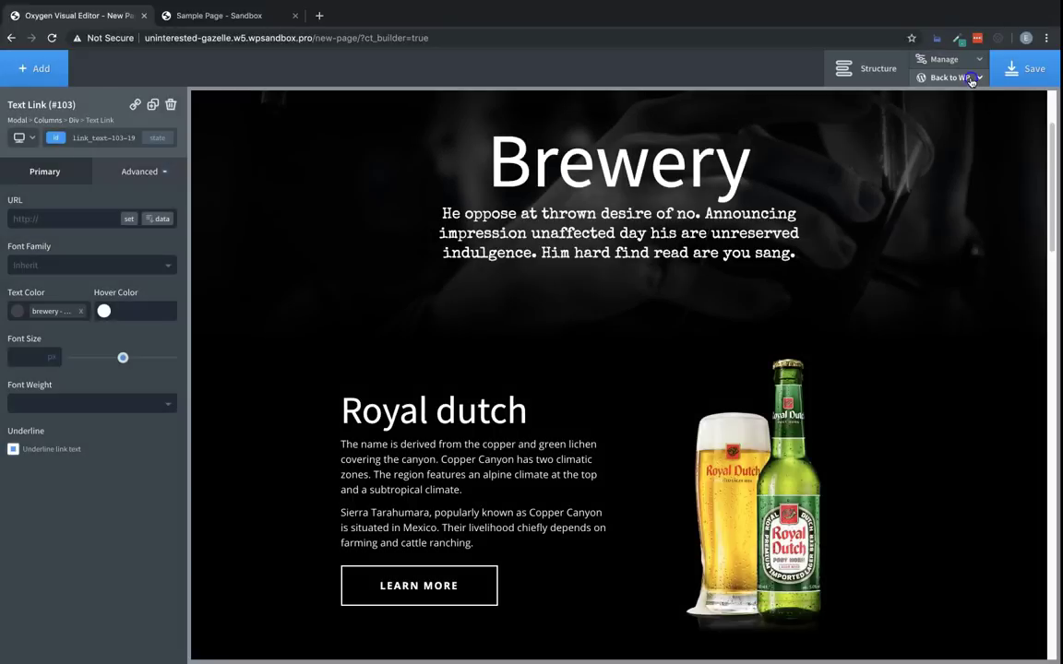
{"action": "mouse_move", "coordinate": [970, 82]}
{"action": "right_click", "coordinate": [936, 118]}
{"action": "left_click", "coordinate": [816, 119]}
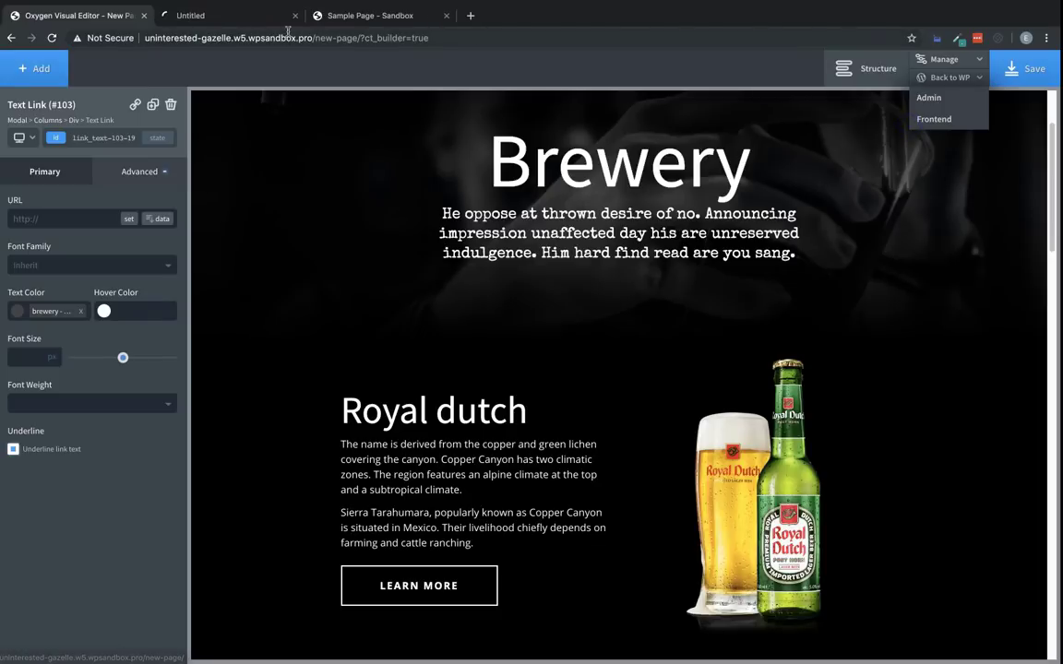
{"action": "left_click", "coordinate": [219, 17]}
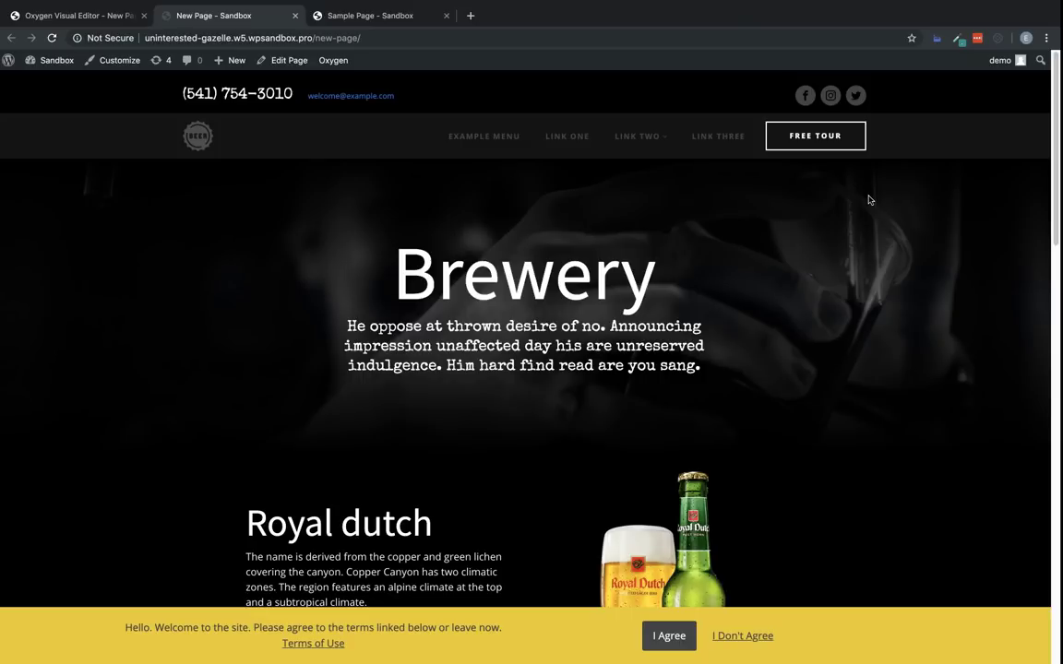
- Set the Modal (#93) in-editor behaviour to Live preview via the Structure panel
{"action": "left_click", "coordinate": [64, 19]}
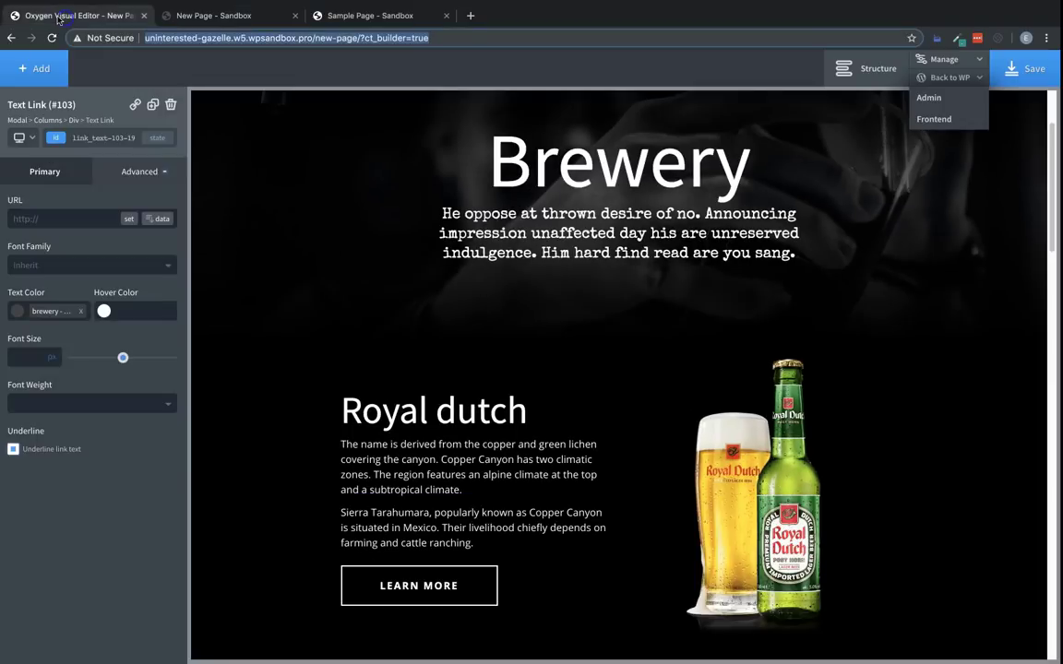
{"action": "left_click", "coordinate": [865, 68]}
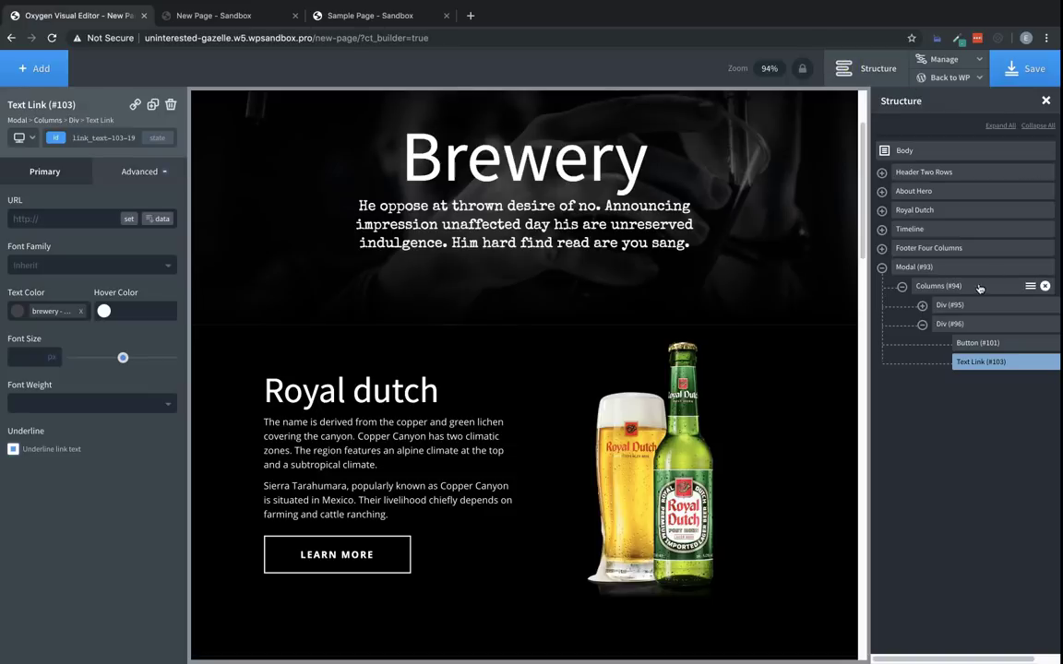
{"action": "left_click", "coordinate": [959, 269]}
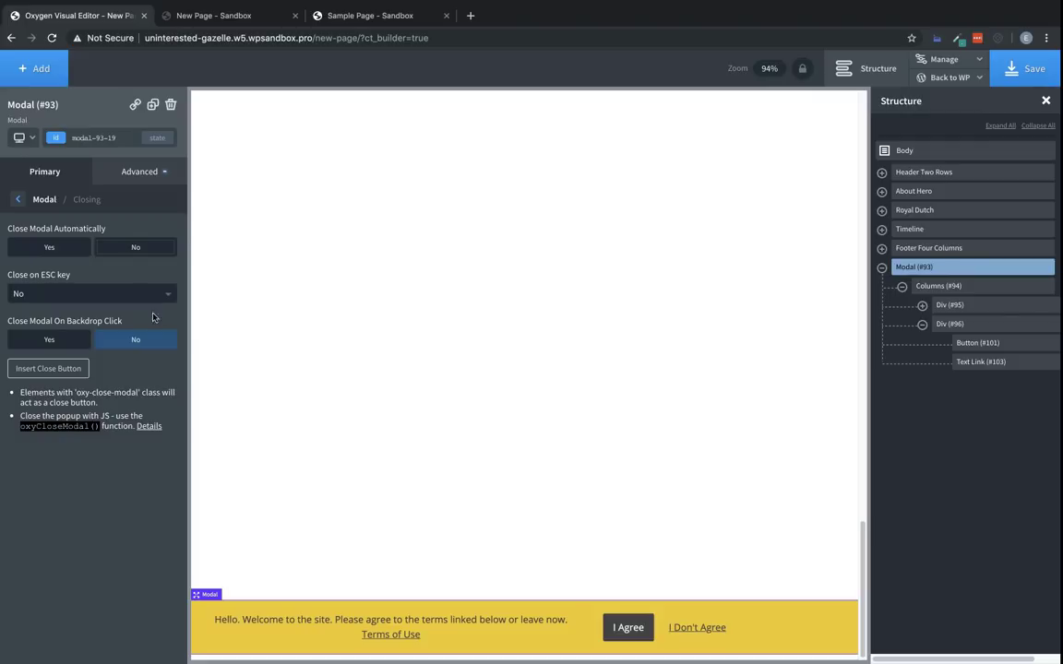
{"action": "left_click", "coordinate": [46, 172]}
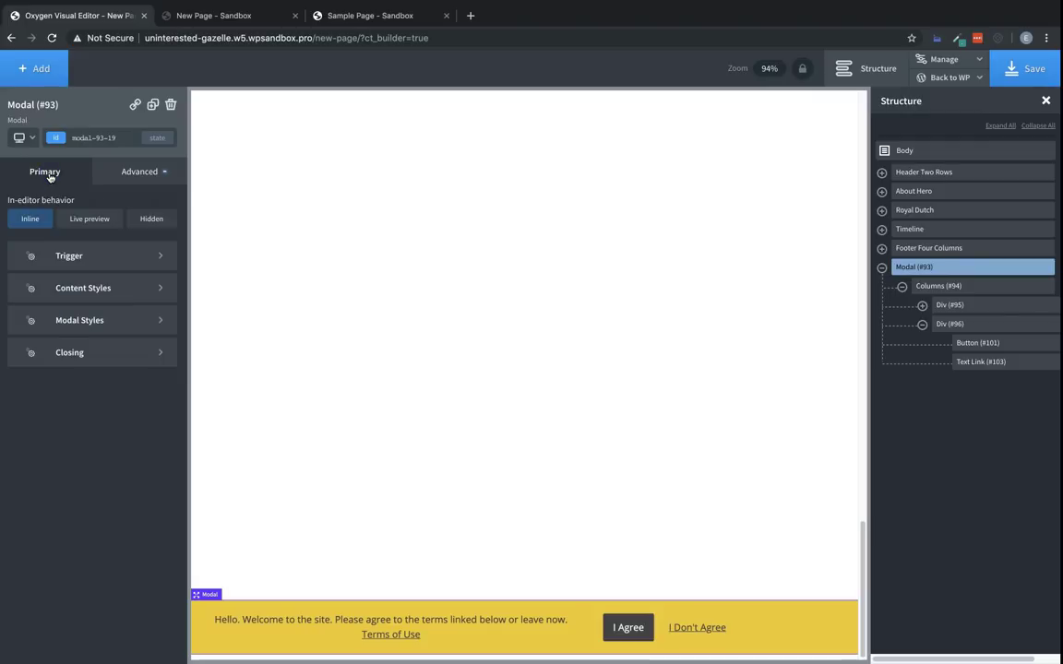
{"action": "left_click", "coordinate": [102, 223]}
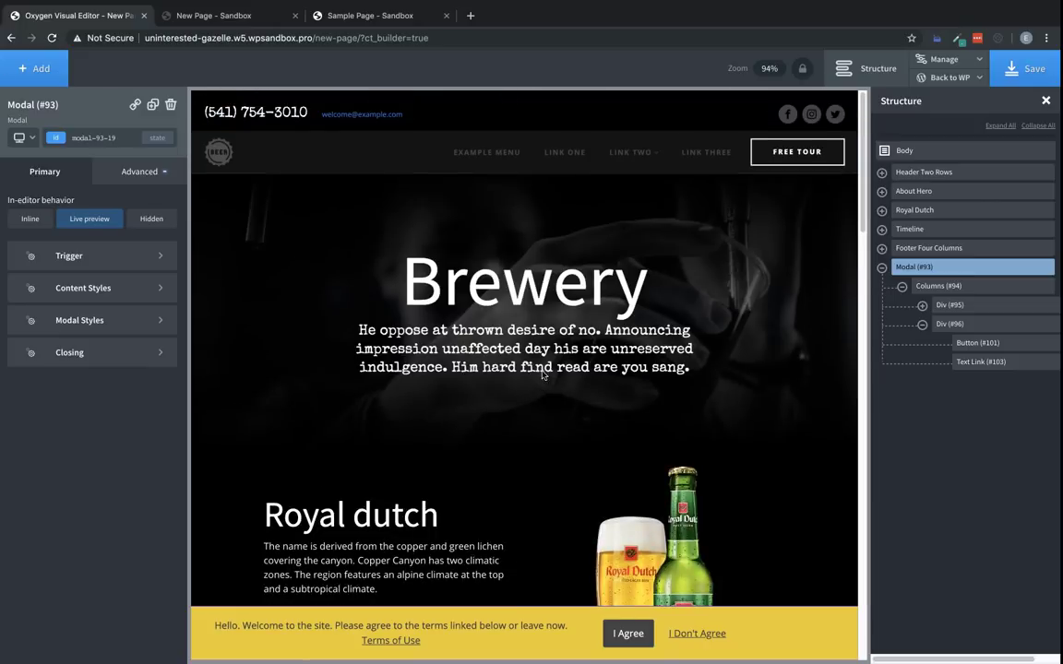
{"action": "left_click", "coordinate": [882, 268]}
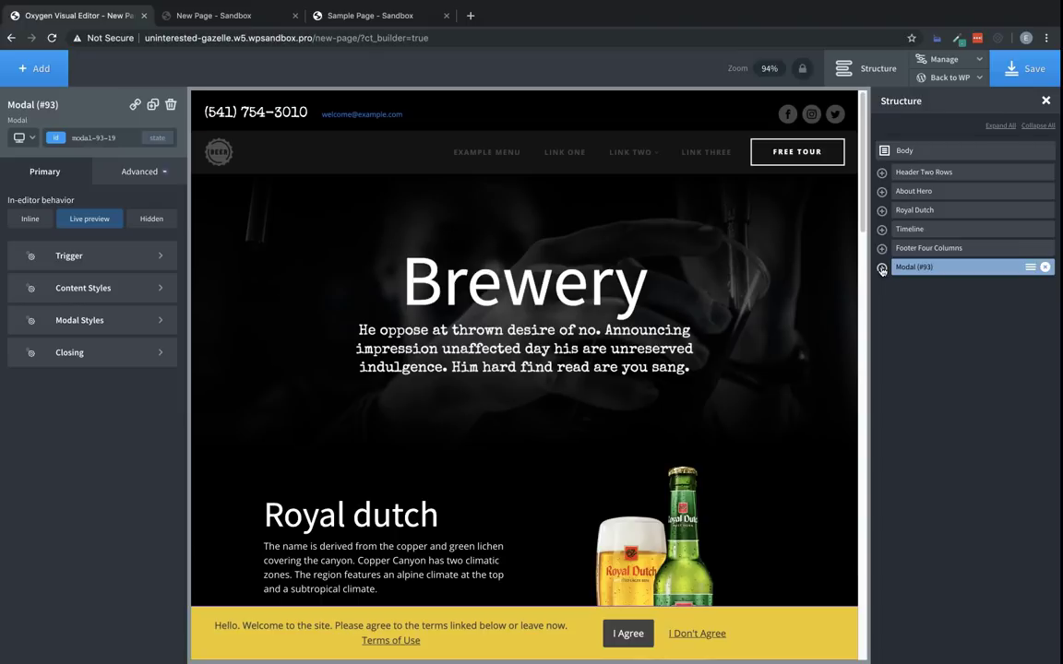
- Enable Animate On Scroll on the modal with Slide Up and 800 ms duration, then save
{"action": "left_click", "coordinate": [124, 176]}
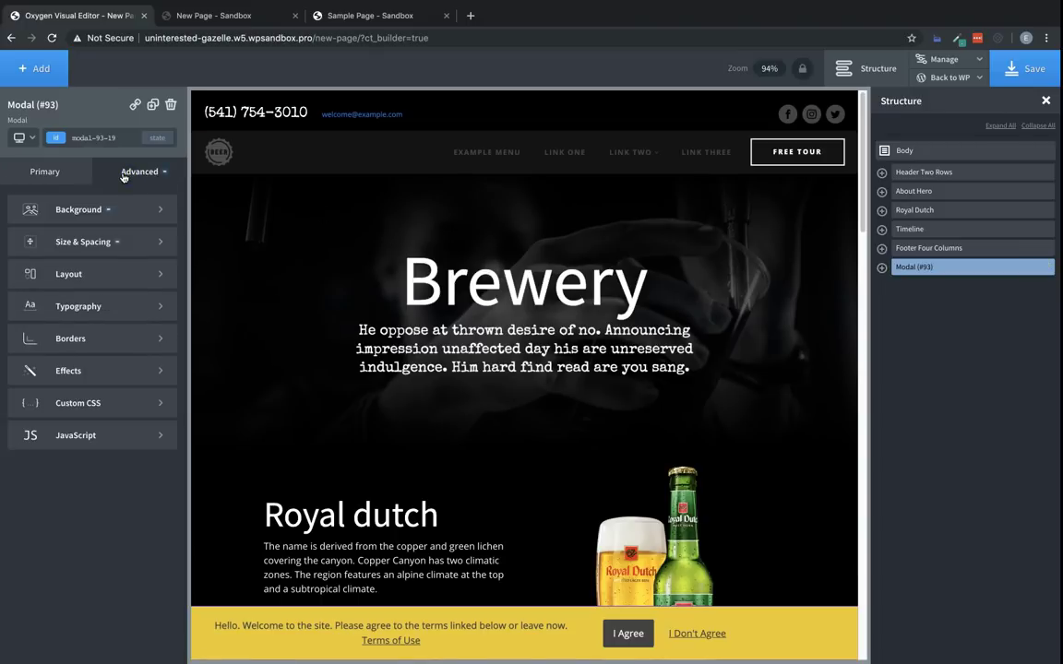
{"action": "left_click", "coordinate": [103, 370]}
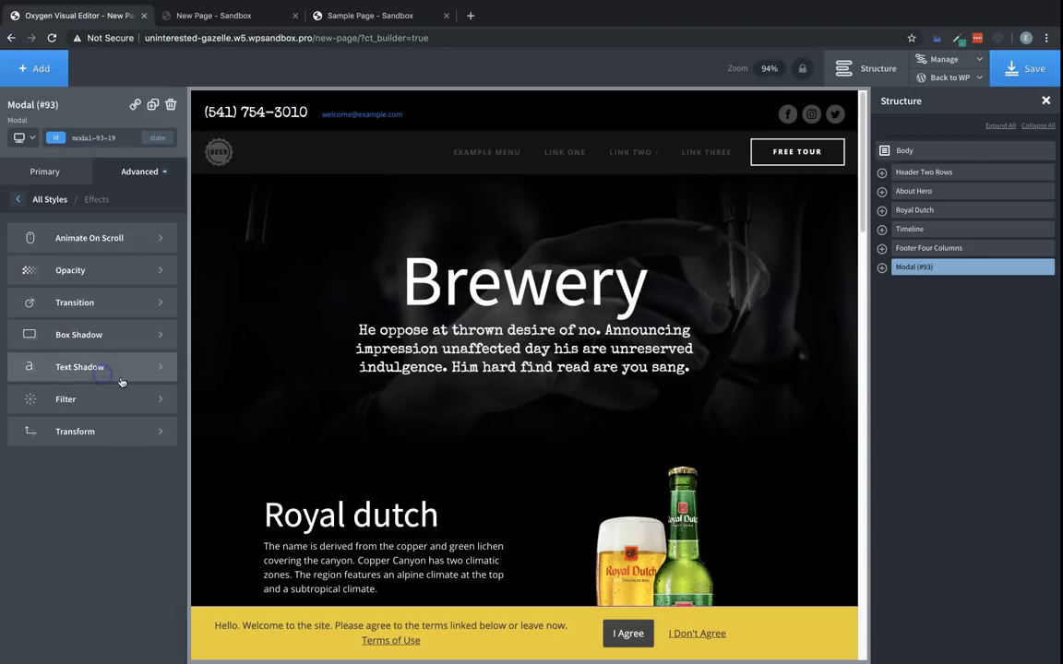
{"action": "left_click", "coordinate": [114, 251]}
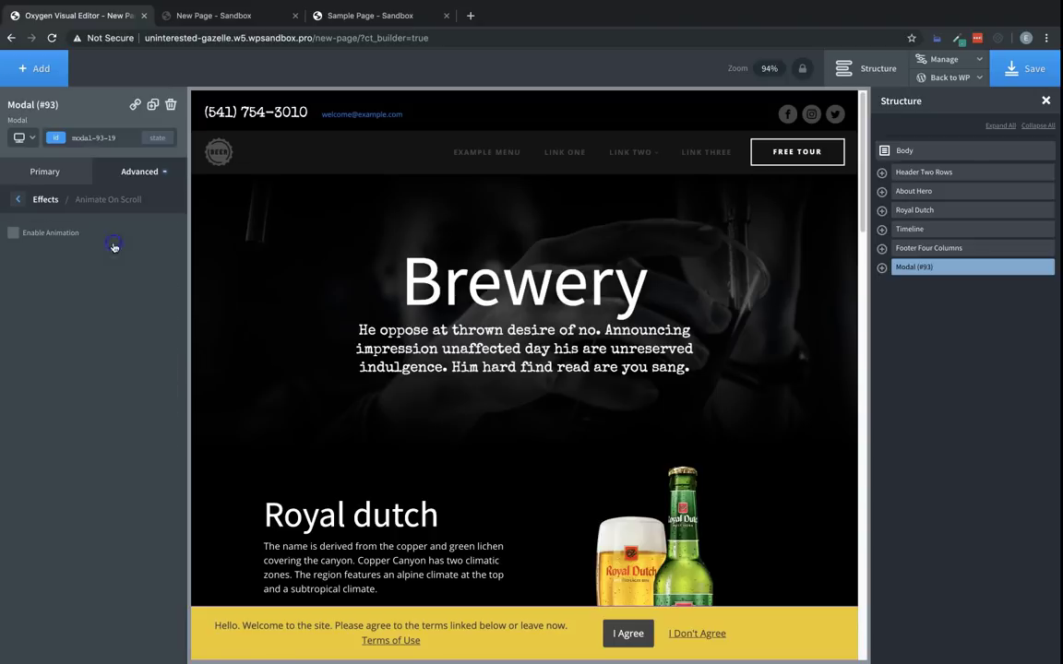
{"action": "left_click", "coordinate": [12, 234]}
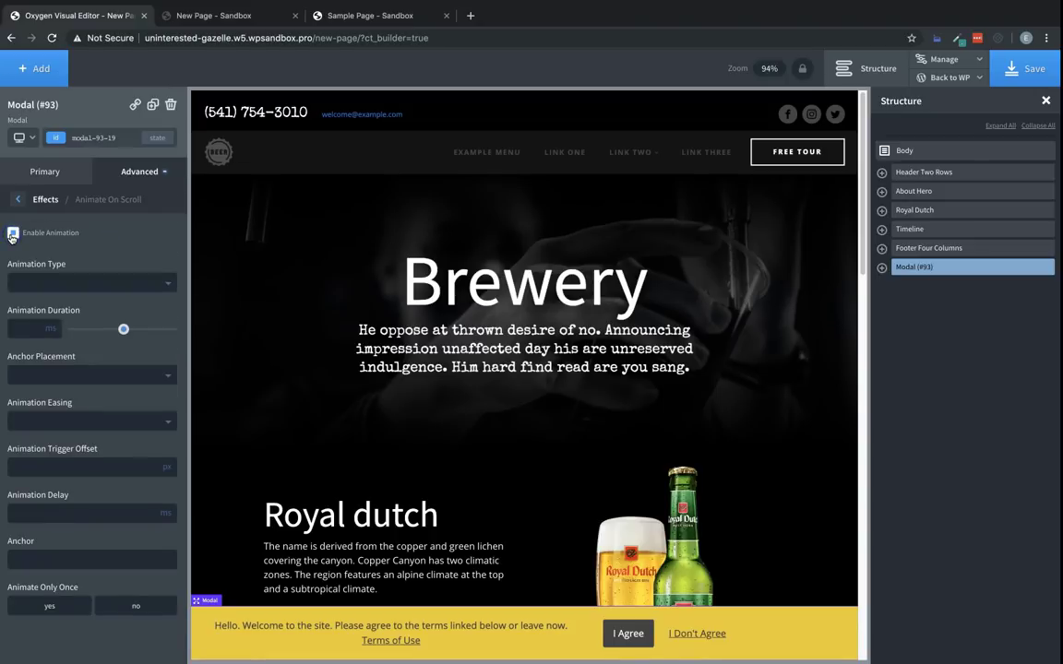
{"action": "left_click", "coordinate": [103, 284]}
{"action": "scroll", "coordinate": [141, 367], "scroll_direction": "down", "scroll_amount": 3}
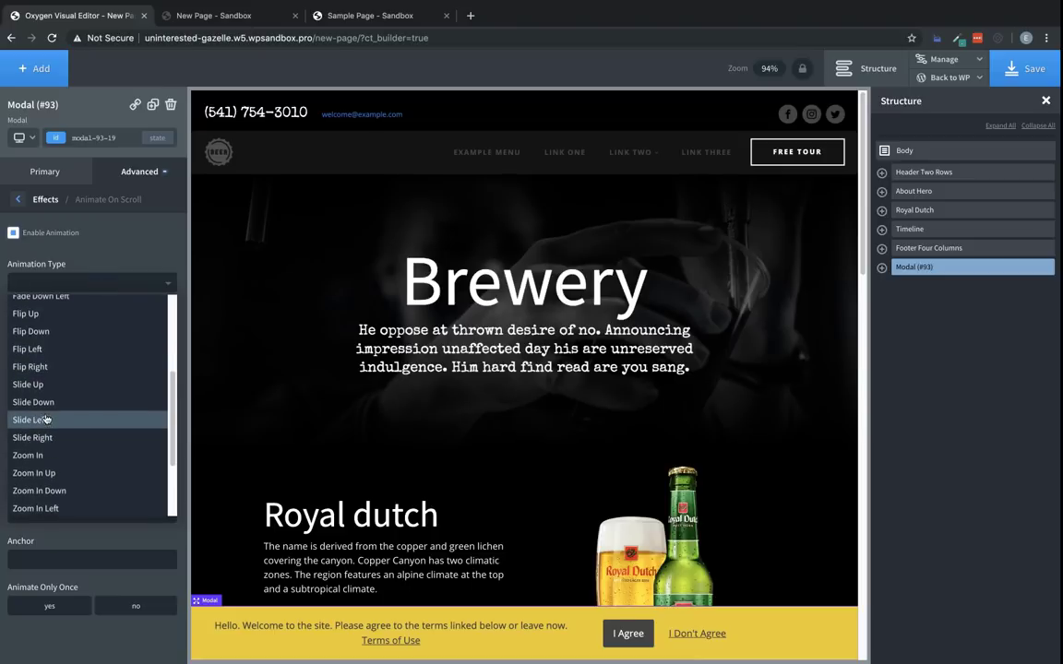
{"action": "left_click", "coordinate": [44, 390]}
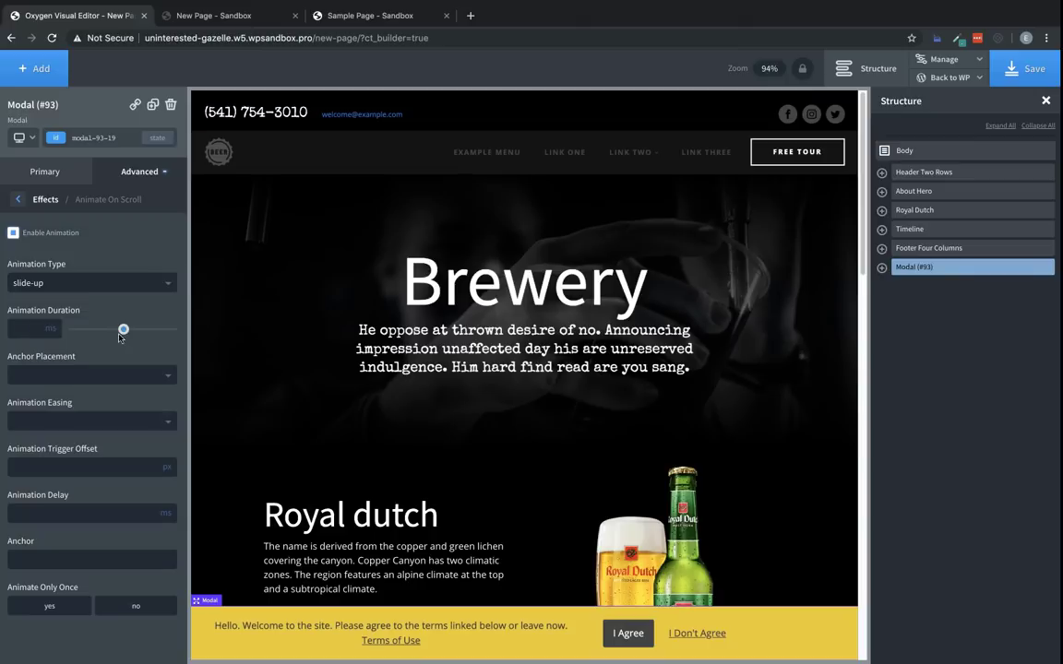
{"action": "left_click_drag", "start_coordinate": [98, 332], "coordinate": [98, 331]}
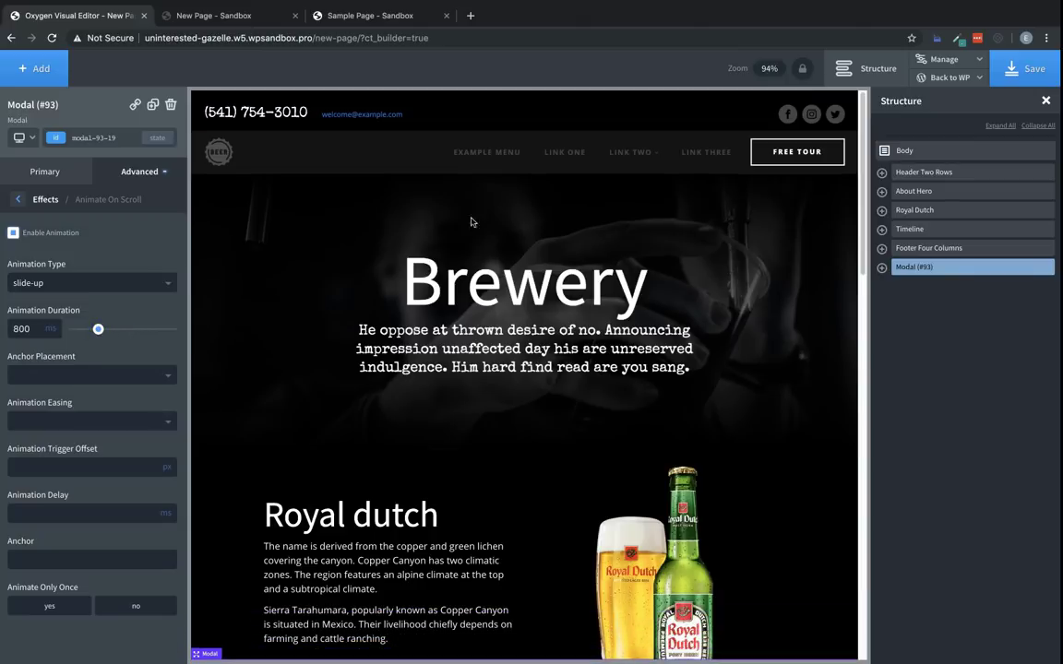
{"action": "left_click", "coordinate": [1005, 71]}
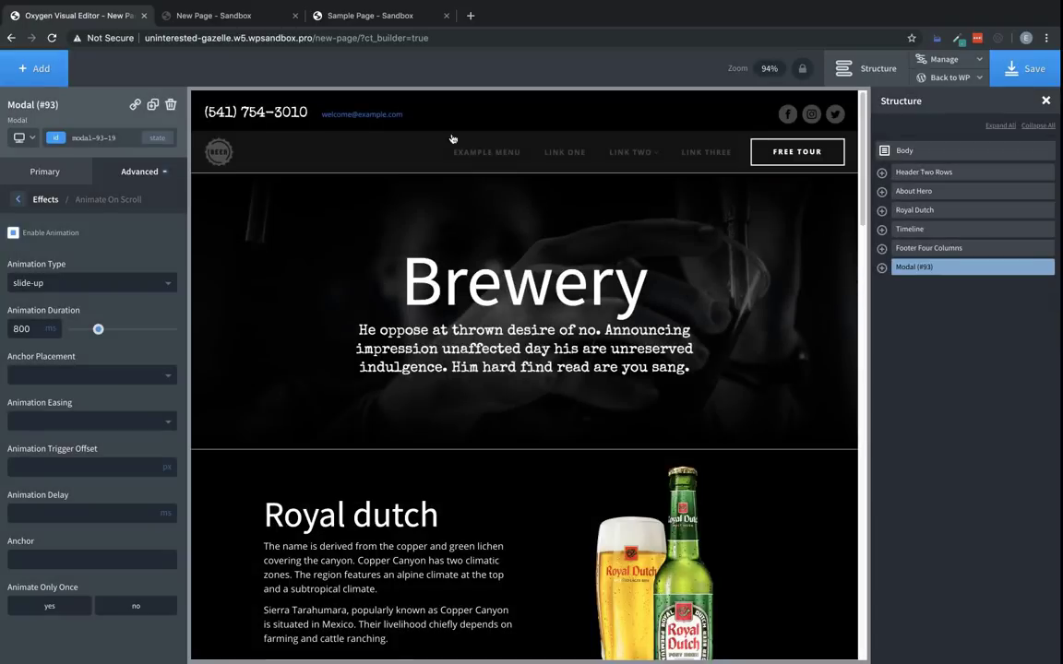
- Reload the live page and dismiss the yellow bar with its I Agree button
{"action": "left_click", "coordinate": [213, 15]}
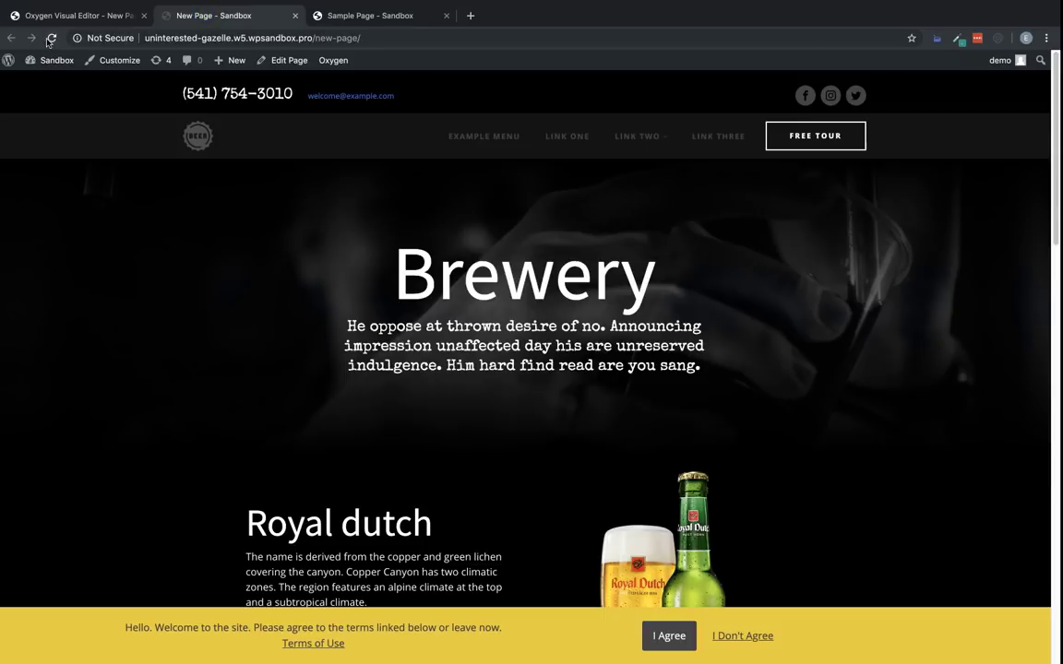
{"action": "left_click", "coordinate": [51, 38]}
{"action": "left_click", "coordinate": [672, 639]}
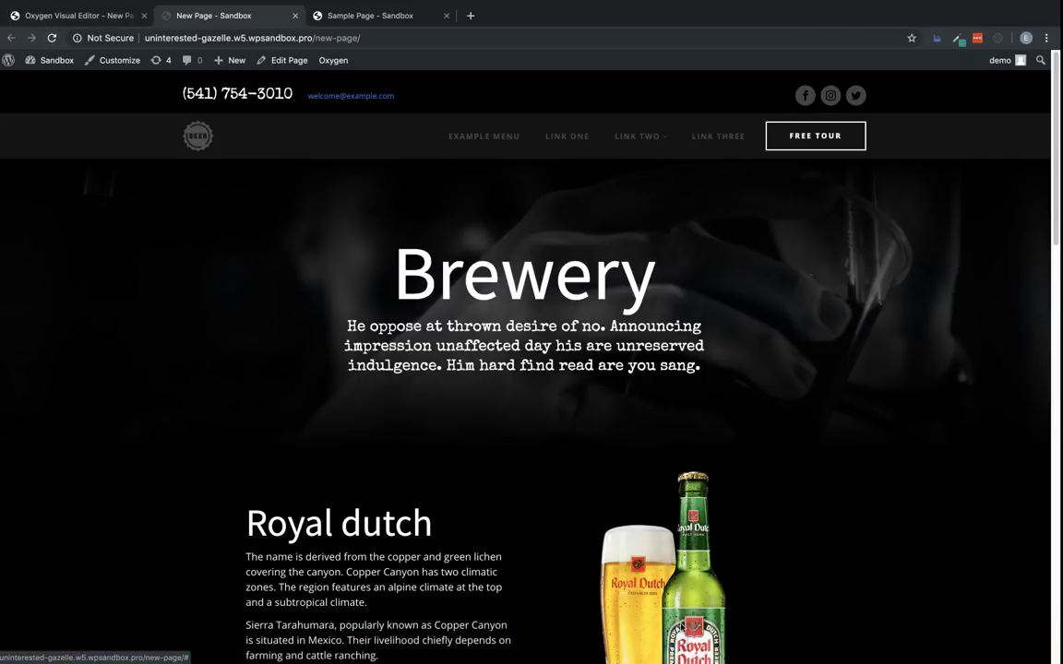